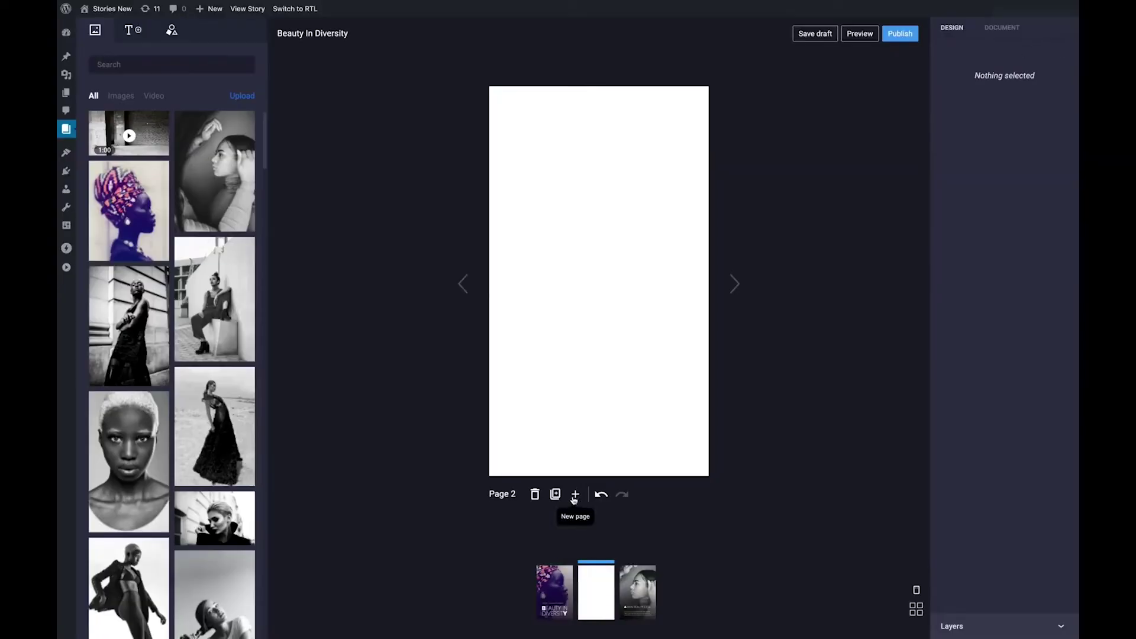
Drop the portrait onto page 2 as background with a Linear overlay, zoomed and reframed.
scroll(177, 355, "down", 3)
left_click_drag(131, 355, 527, 436)
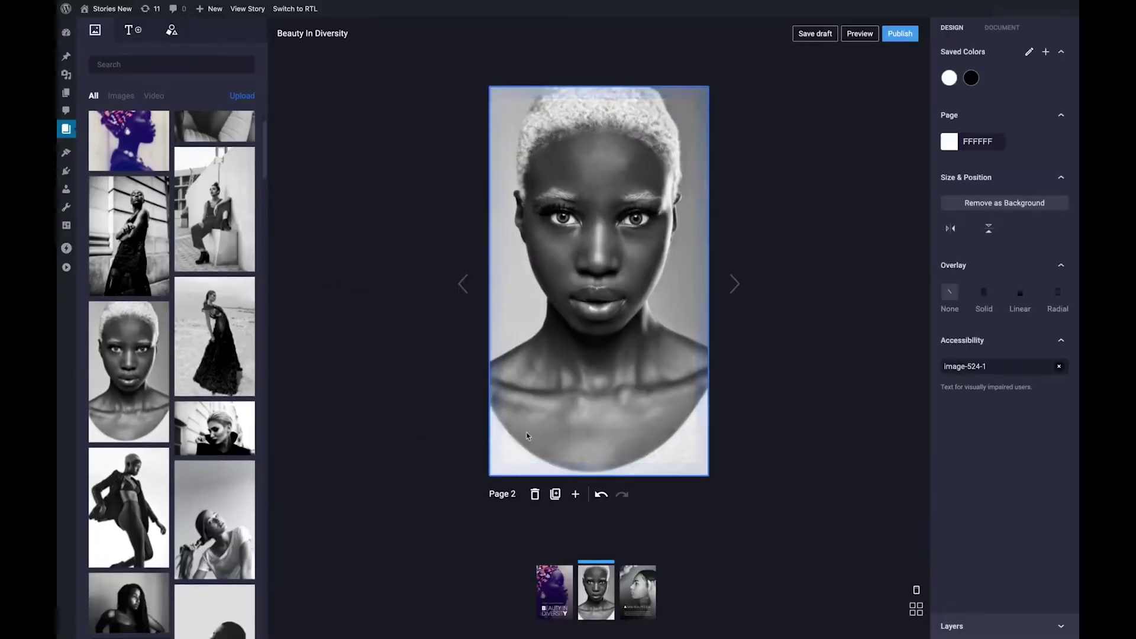
left_click(1019, 293)
double_click(508, 471)
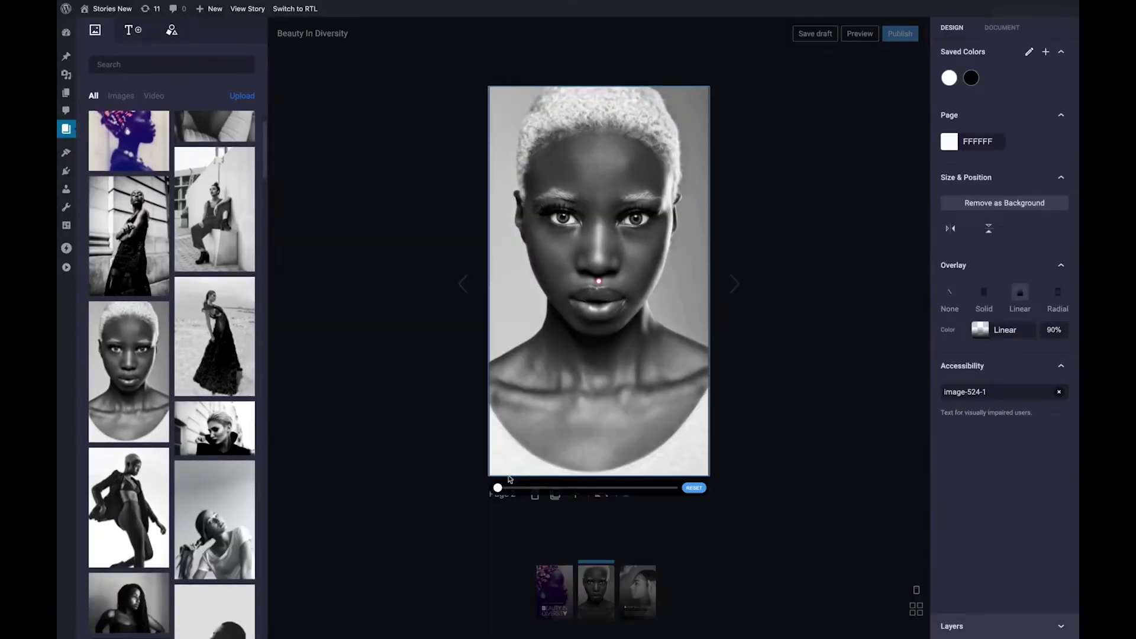
left_click_drag(497, 487, 507, 488)
left_click_drag(555, 431, 556, 410)
left_click(413, 406)
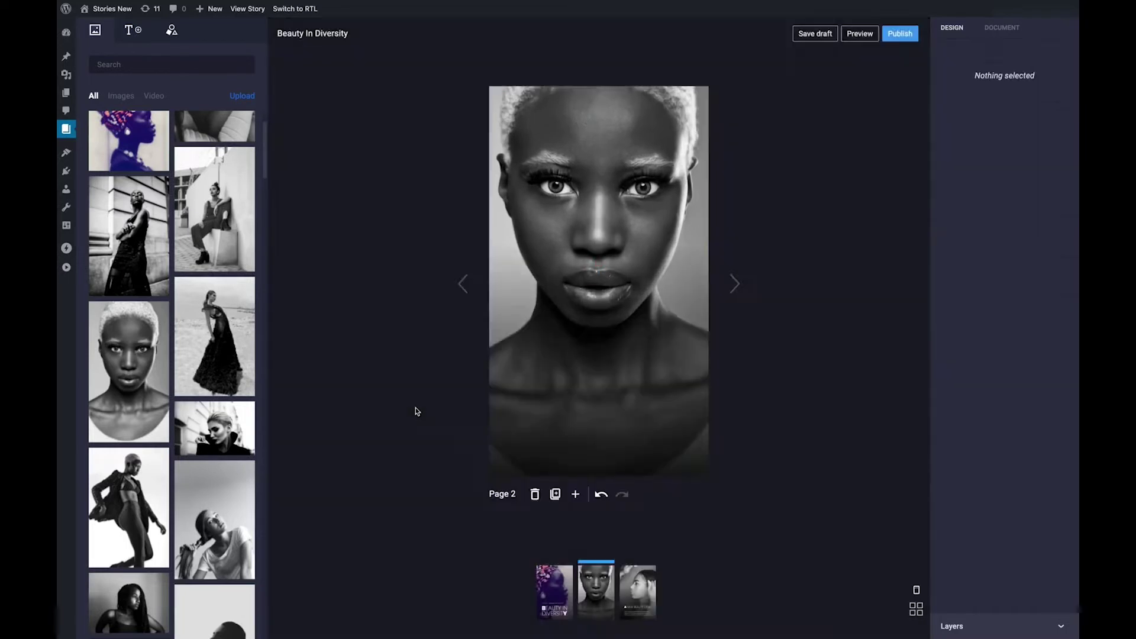
Add a widened heading in white Poppins, Thin weight.
left_click(131, 31)
left_click(149, 88)
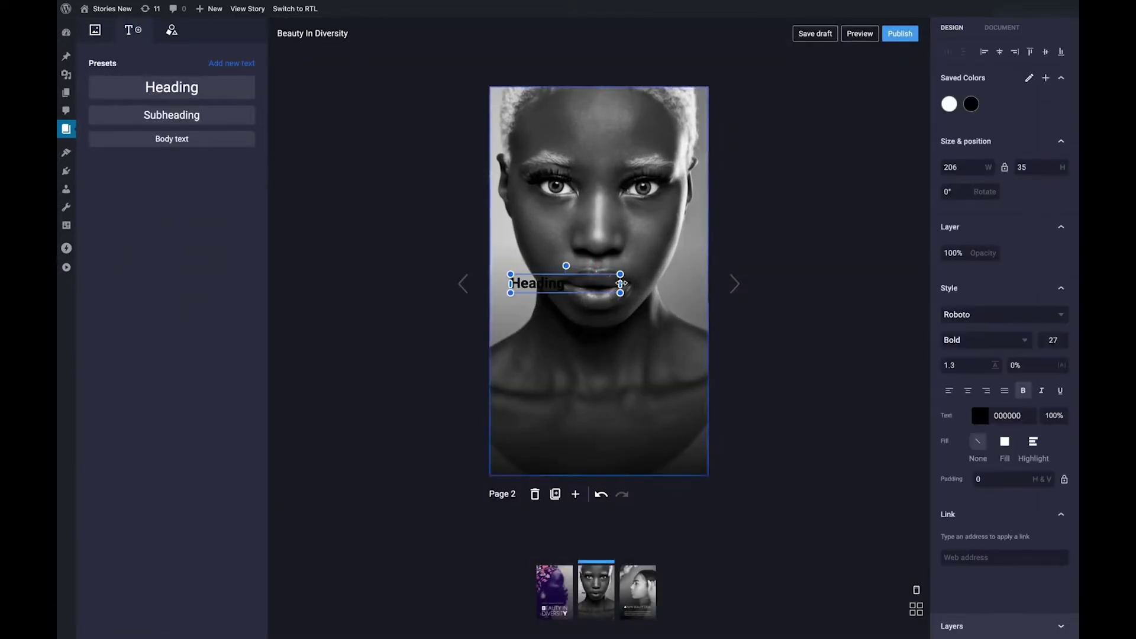
left_click_drag(621, 283, 689, 284)
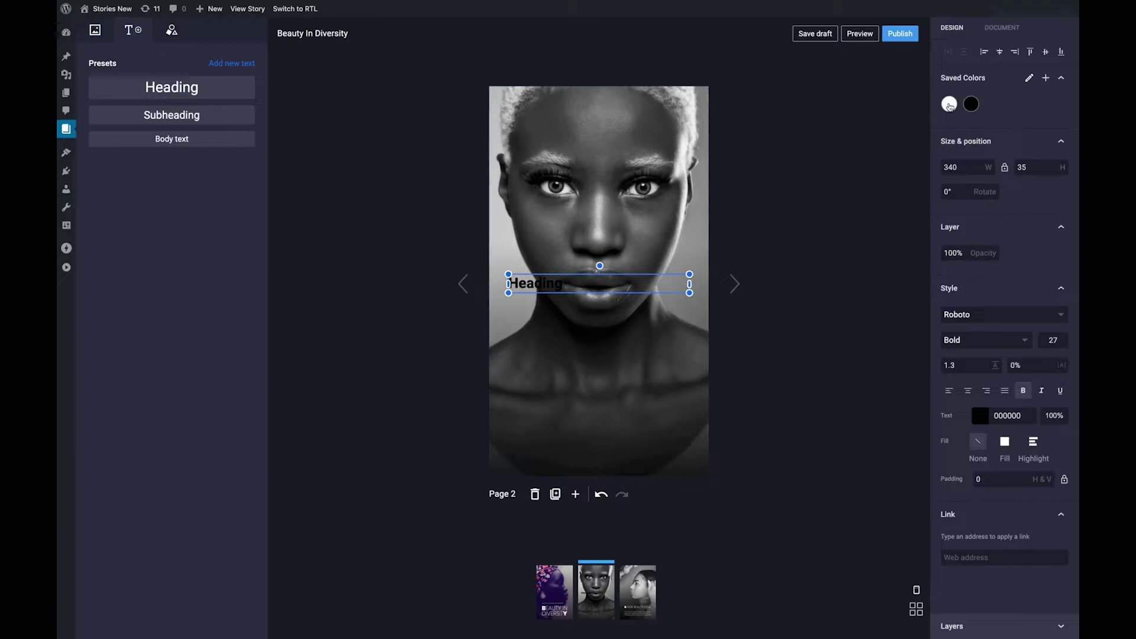
left_click(949, 104)
left_click(1004, 317)
type("pop")
left_click(959, 421)
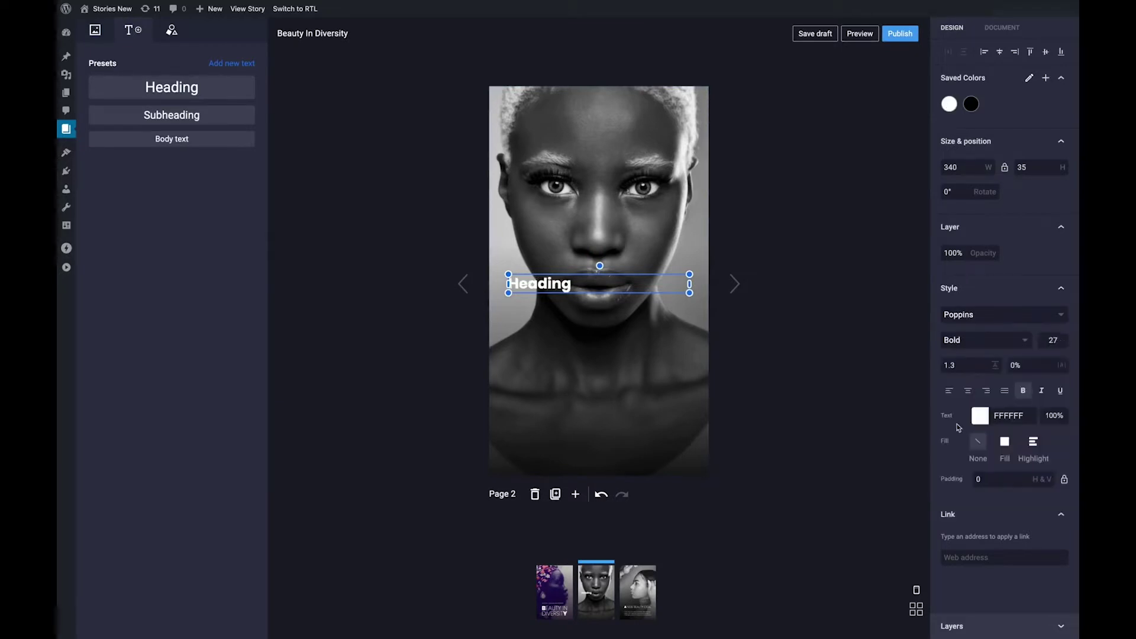
left_click(973, 340)
left_click(968, 364)
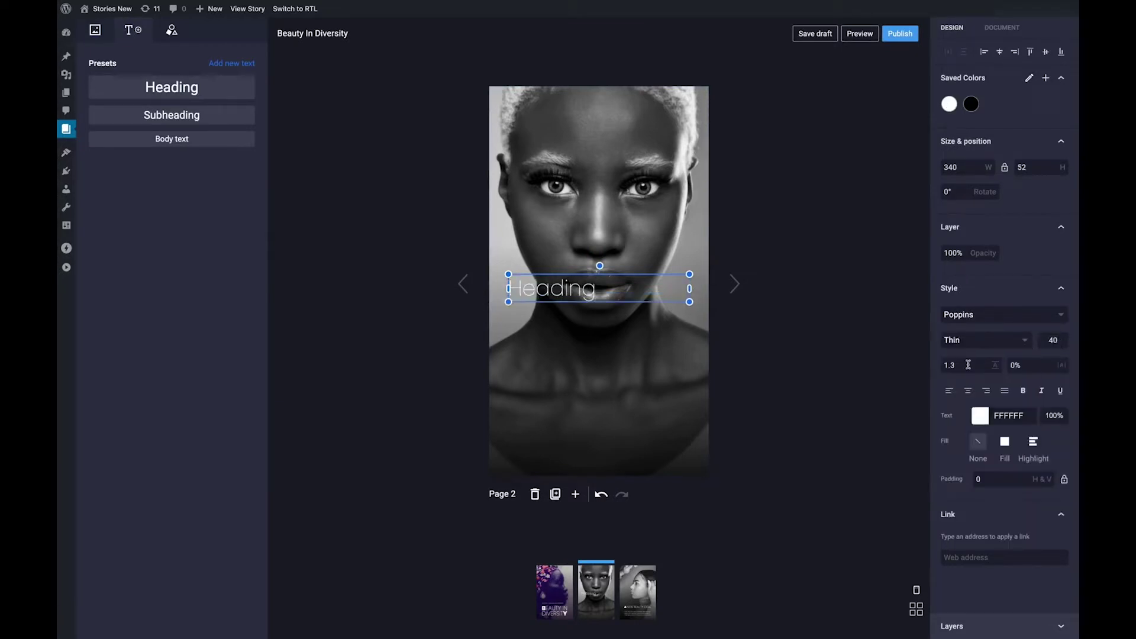
Make the heading read 'BEAUTY IS MORE DIVERSE THAN EVER. IS IT DIVERSE ENOUGH?', bold its B, and move it lower.
double_click(551, 288)
type("BEAU")
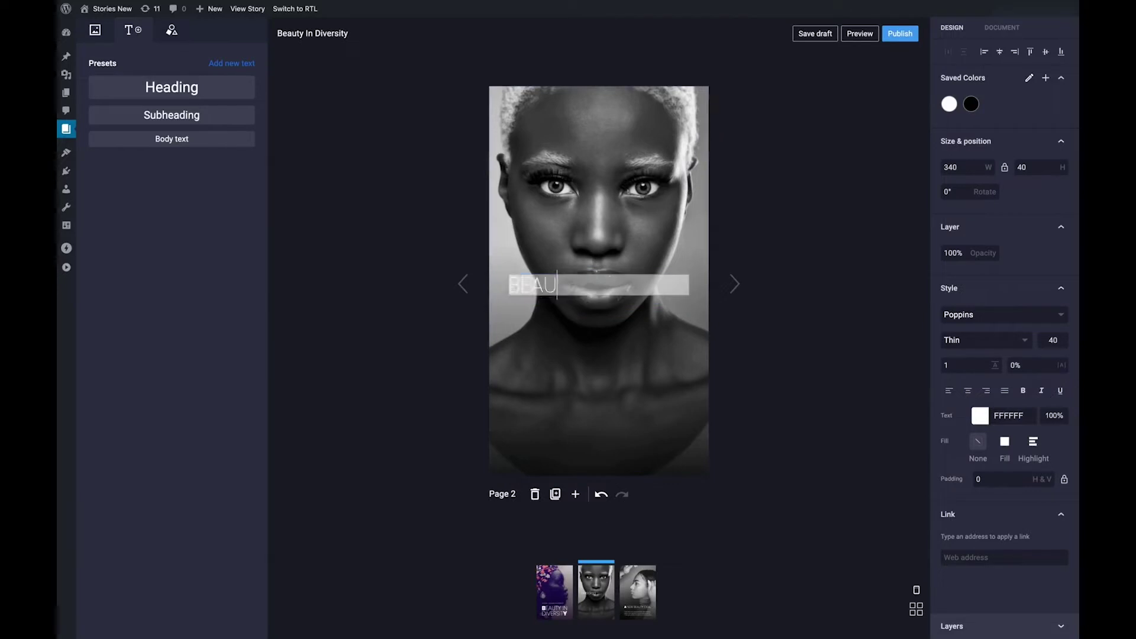
type("TY IS MORE DIVERSE THAN EVER. IS IT DIVERSE ENOUGH?")
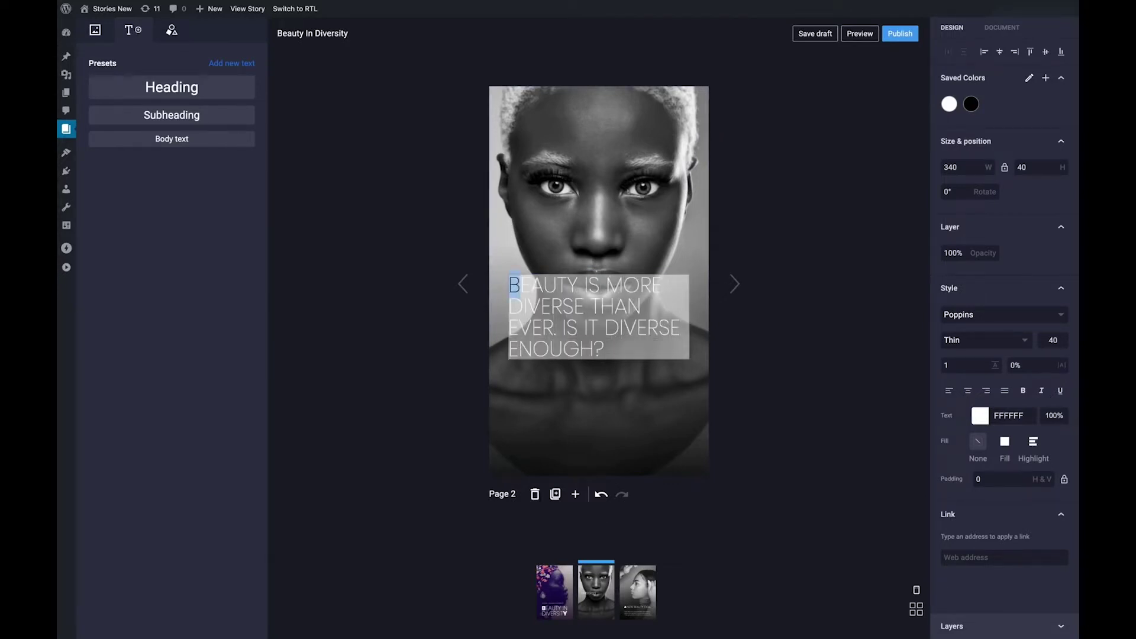
key("ctrl+b")
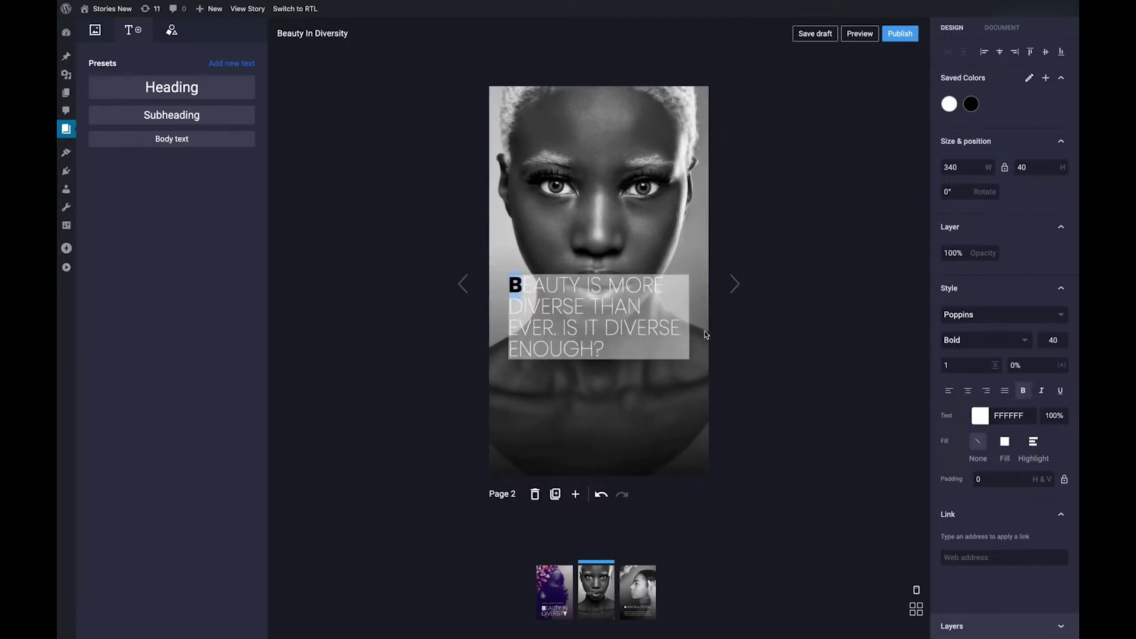
key("Escape")
left_click_drag(633, 326, 631, 400)
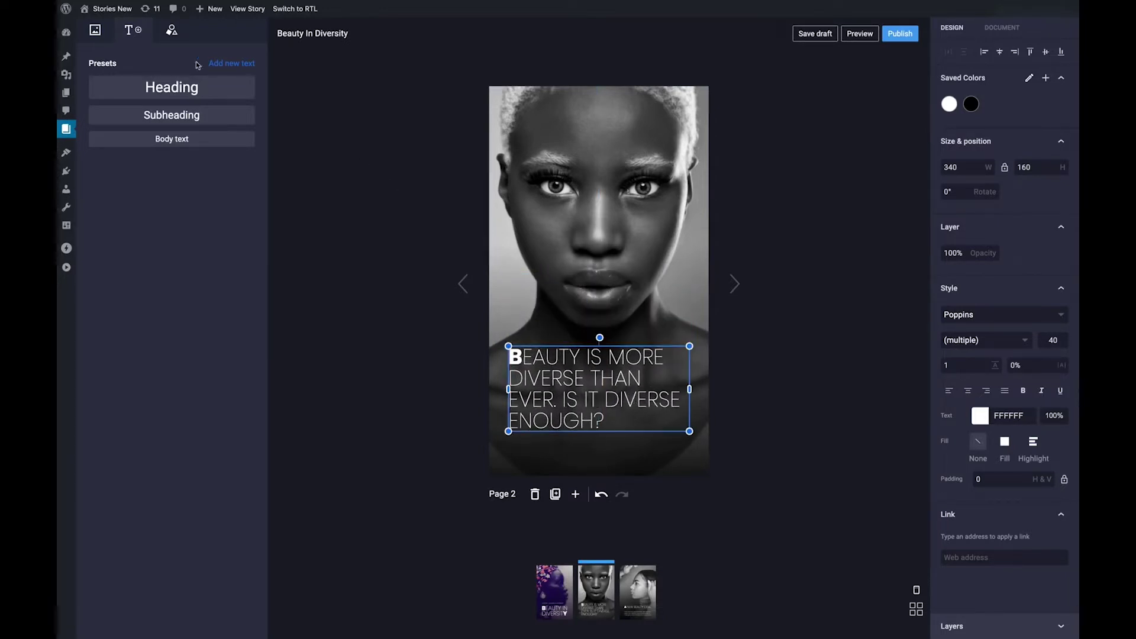
Add a white square stretched into a wide band across the eyes at 10% opacity.
left_click(171, 29)
left_click(103, 90)
left_click_drag(587, 211, 780, 213)
type("10")
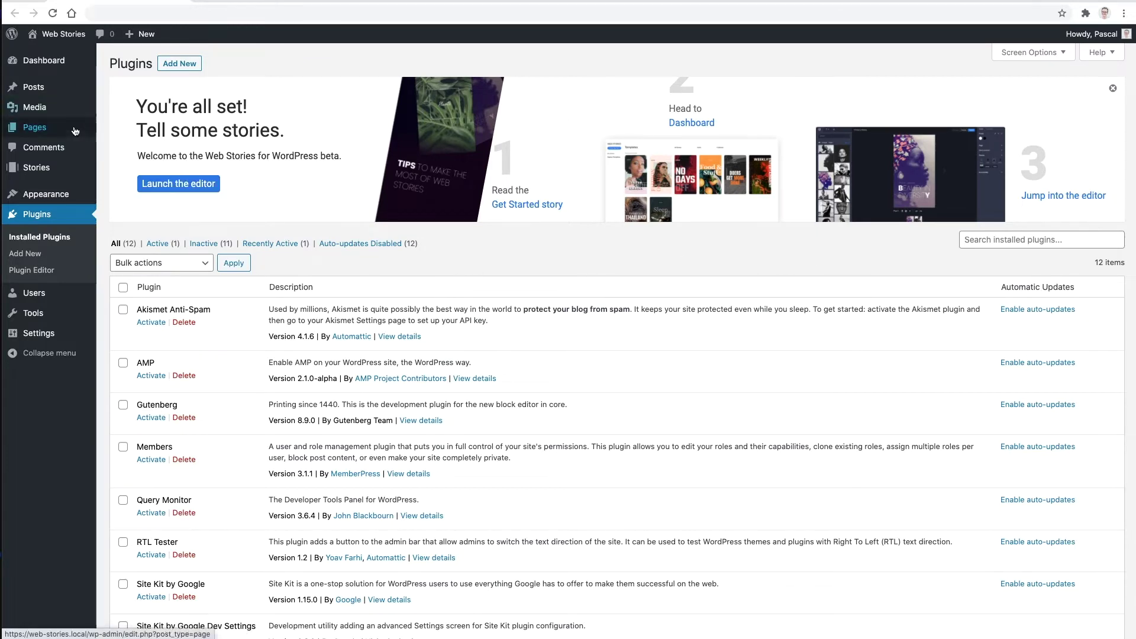
Go to Stories > Dashboard from the admin sidebar.
mouse_move(75, 176)
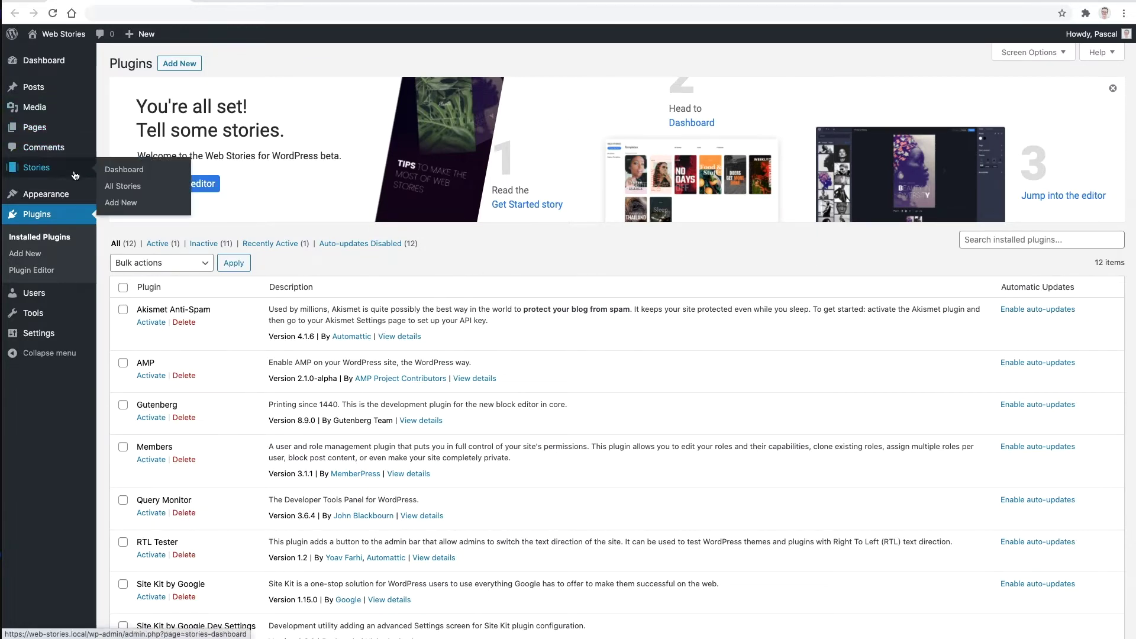
left_click(169, 177)
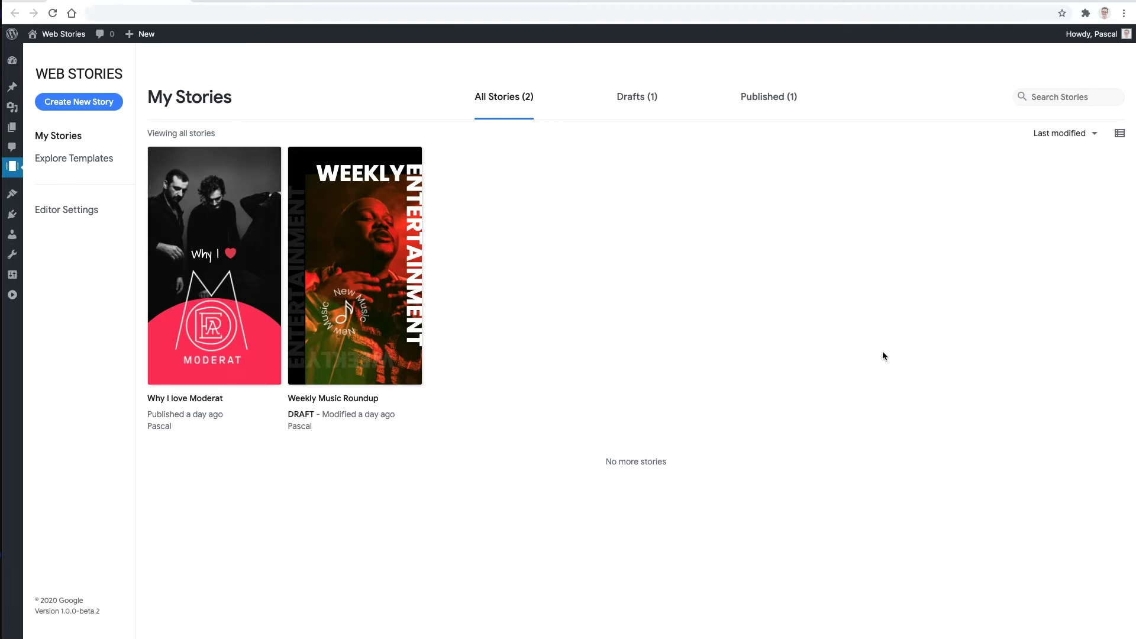
Filter the story list to Drafts, then go to Editor Settings.
left_click(630, 103)
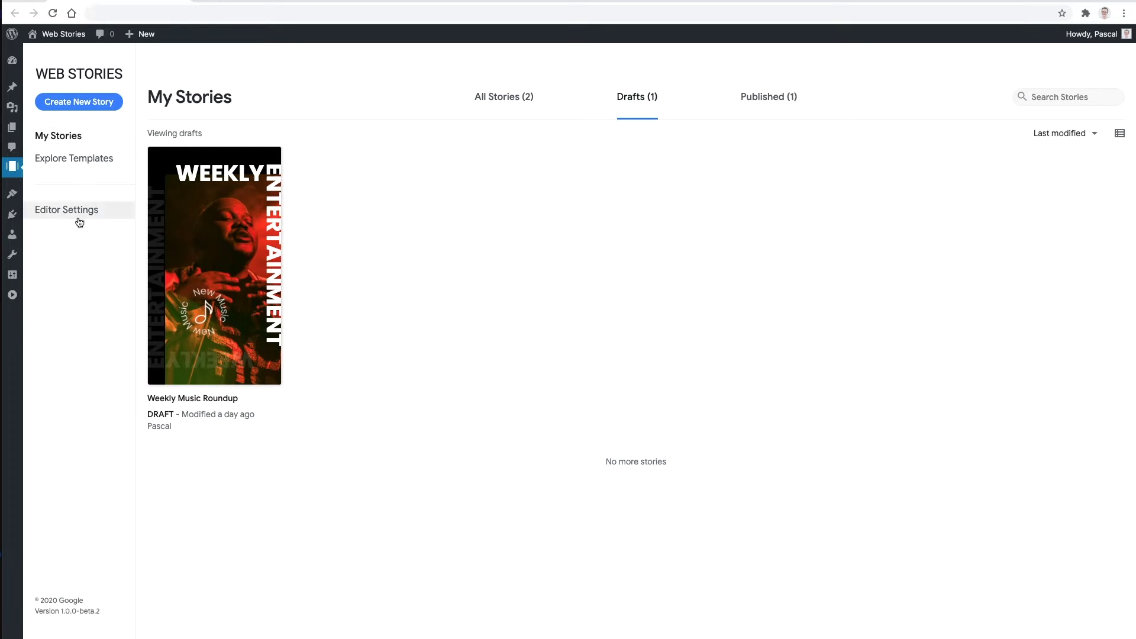
left_click(94, 211)
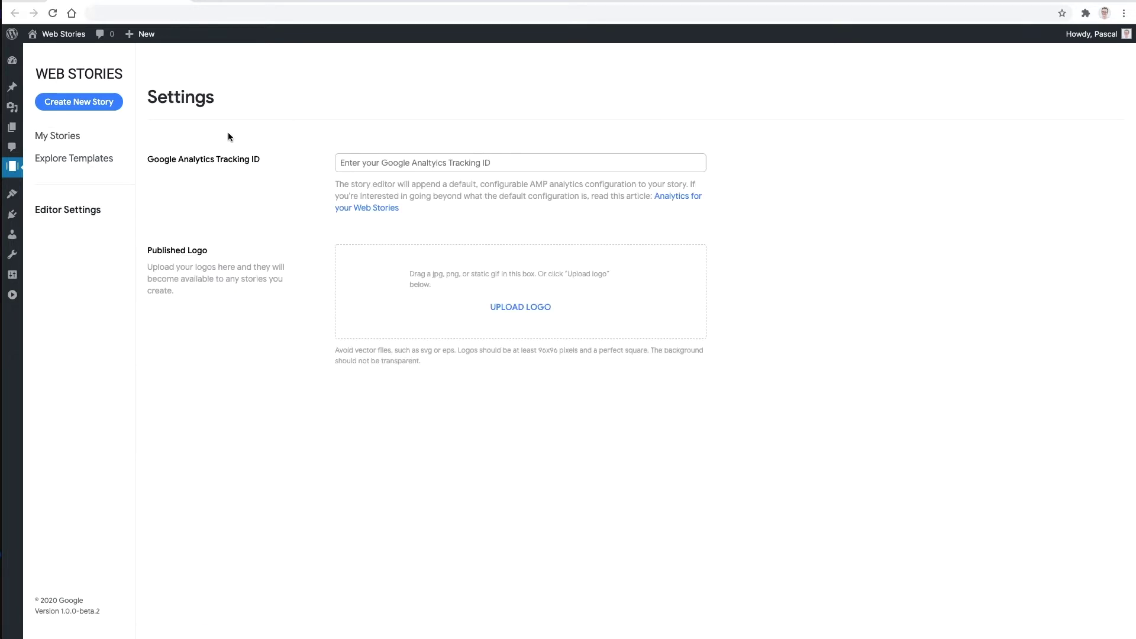
Preview the Food & Stuff template's Top 8 recipes and Prep the Squash pages, then start a blank story.
left_click(55, 164)
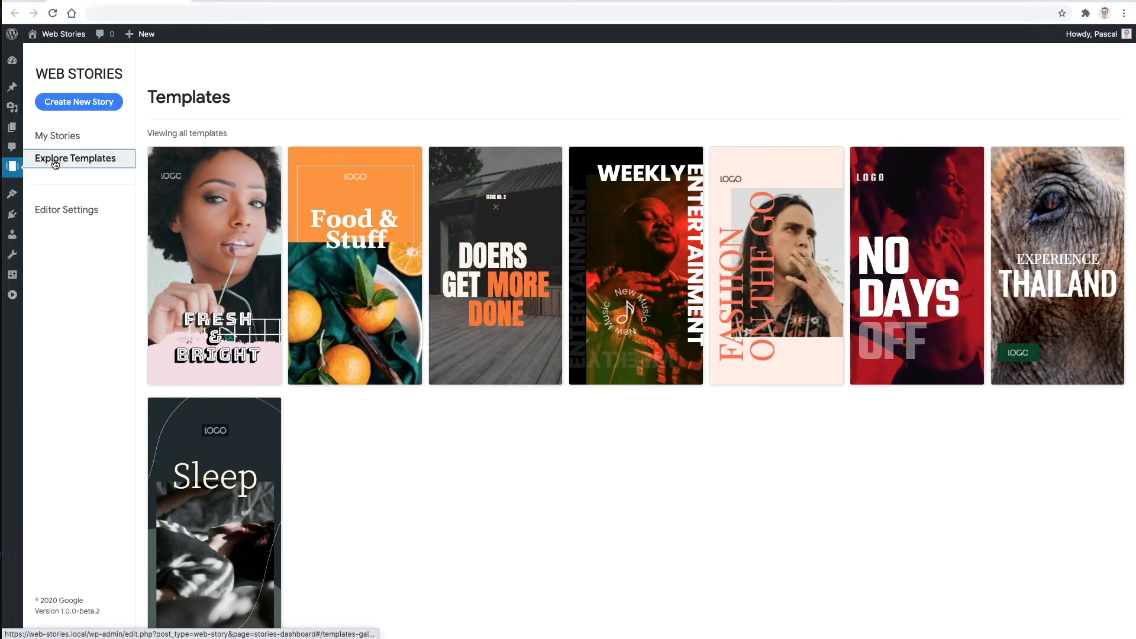
mouse_move(253, 217)
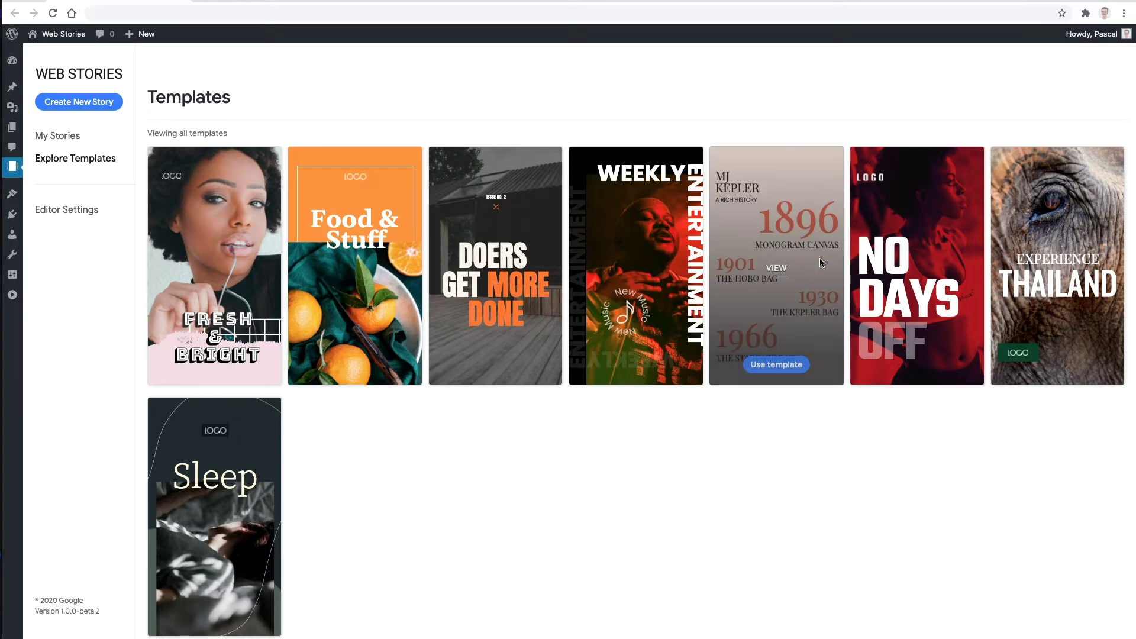
left_click(353, 269)
left_click(251, 246)
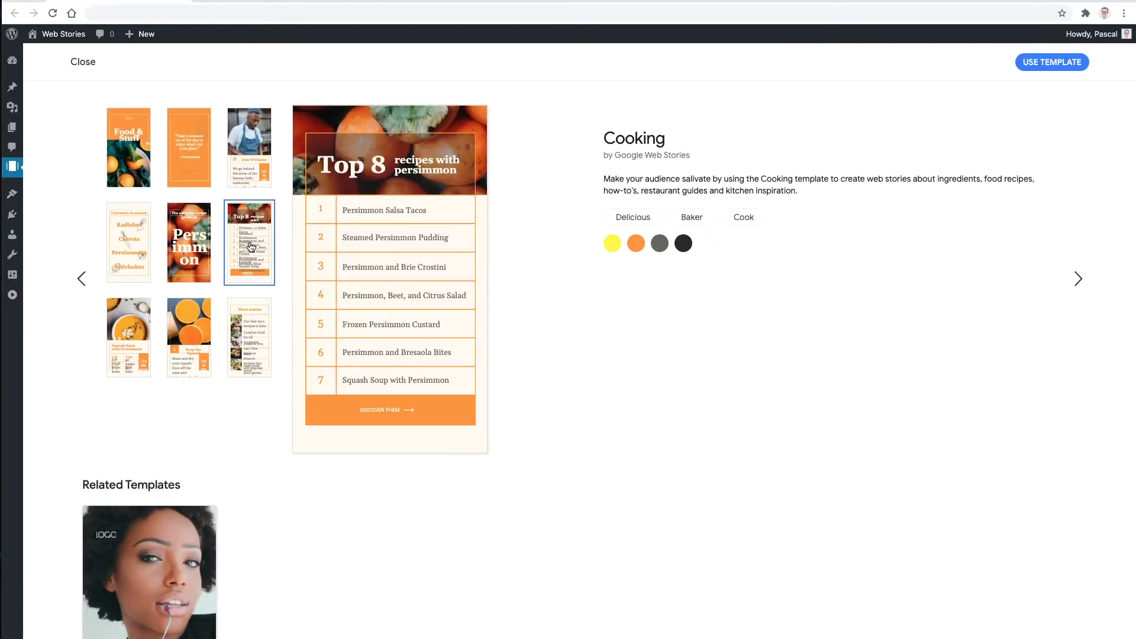
left_click(198, 330)
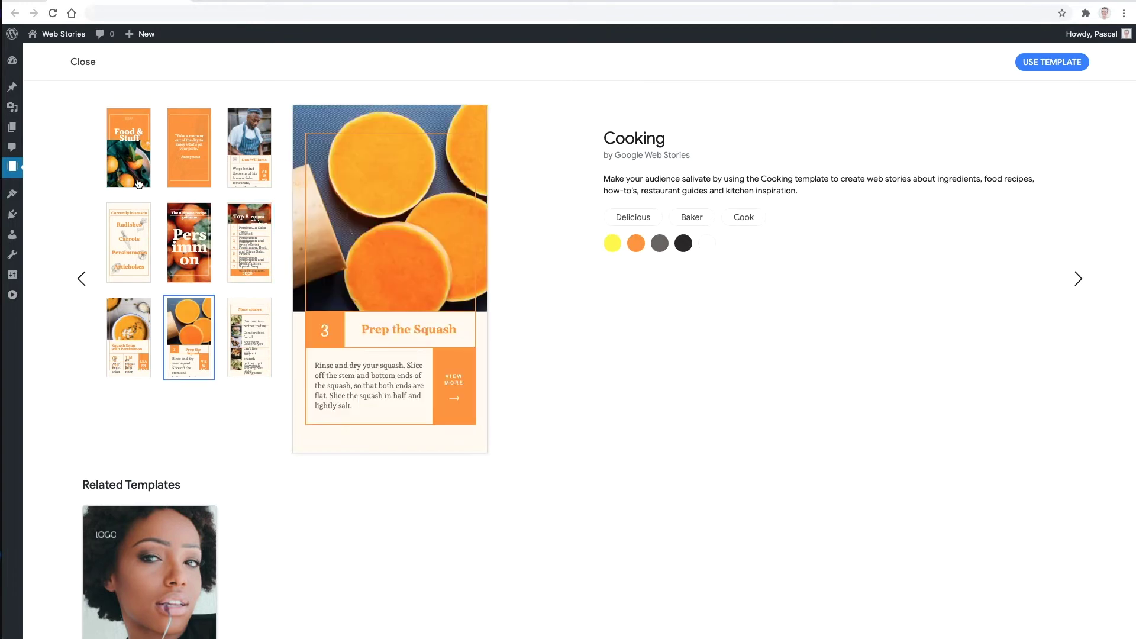
left_click(118, 135)
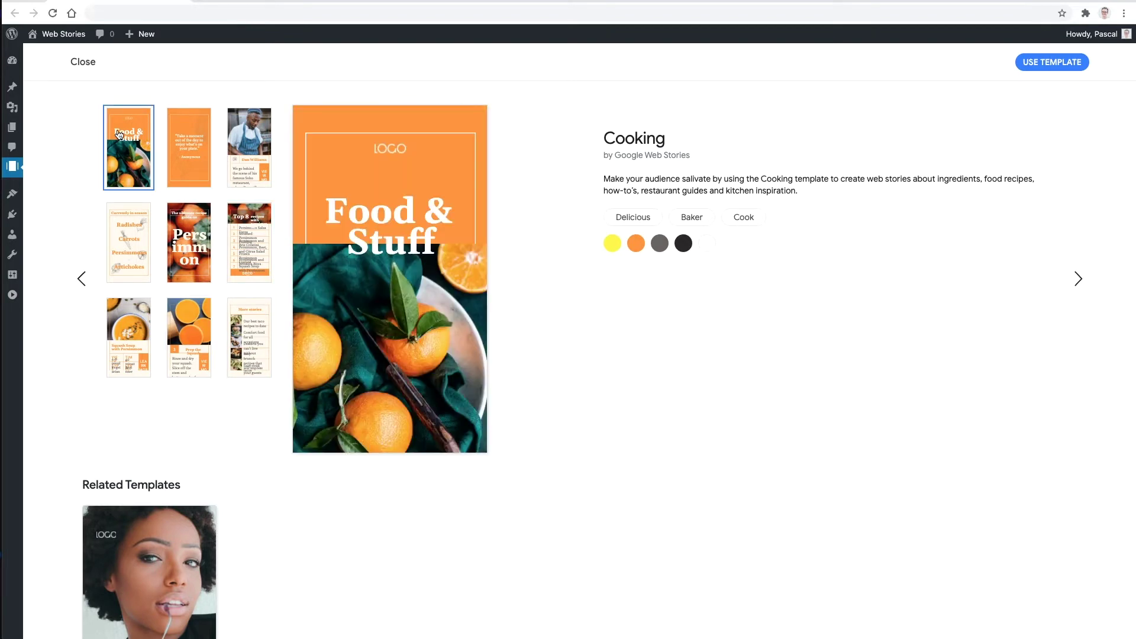
left_click(83, 62)
left_click(87, 109)
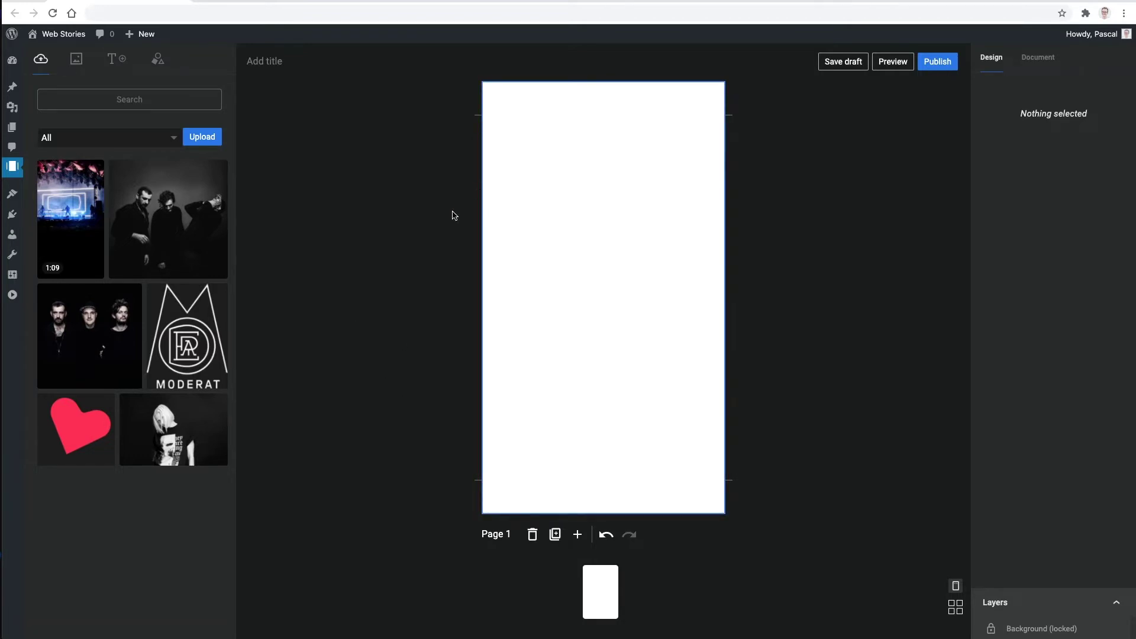
Look through the stock image, text preset and basic shape libraries, returning to uploaded media.
left_click(76, 59)
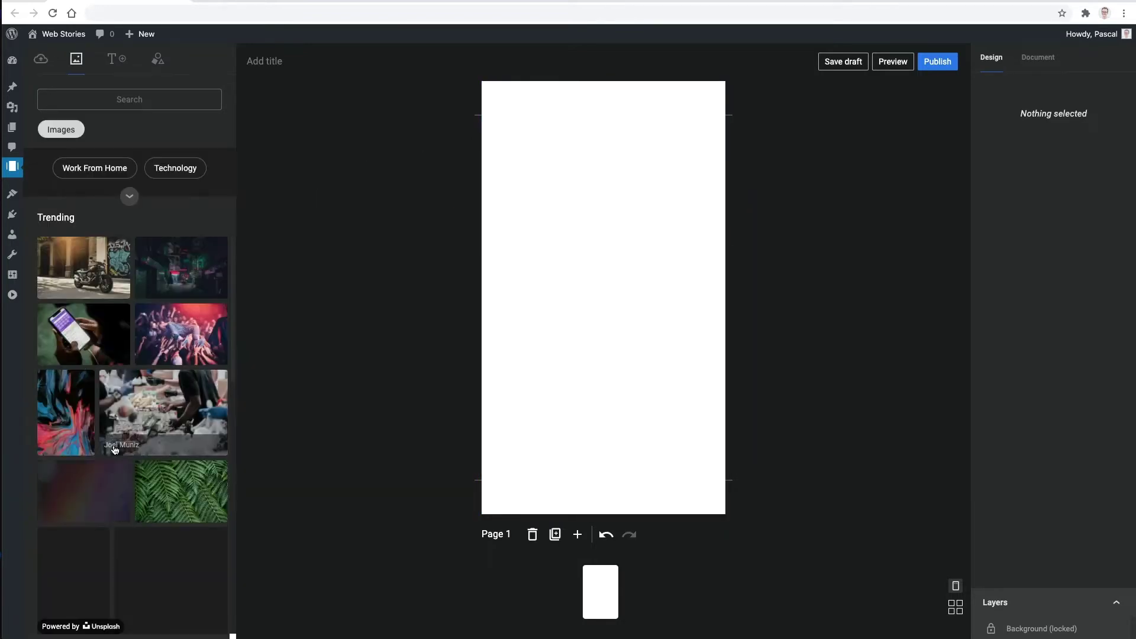
left_click(111, 60)
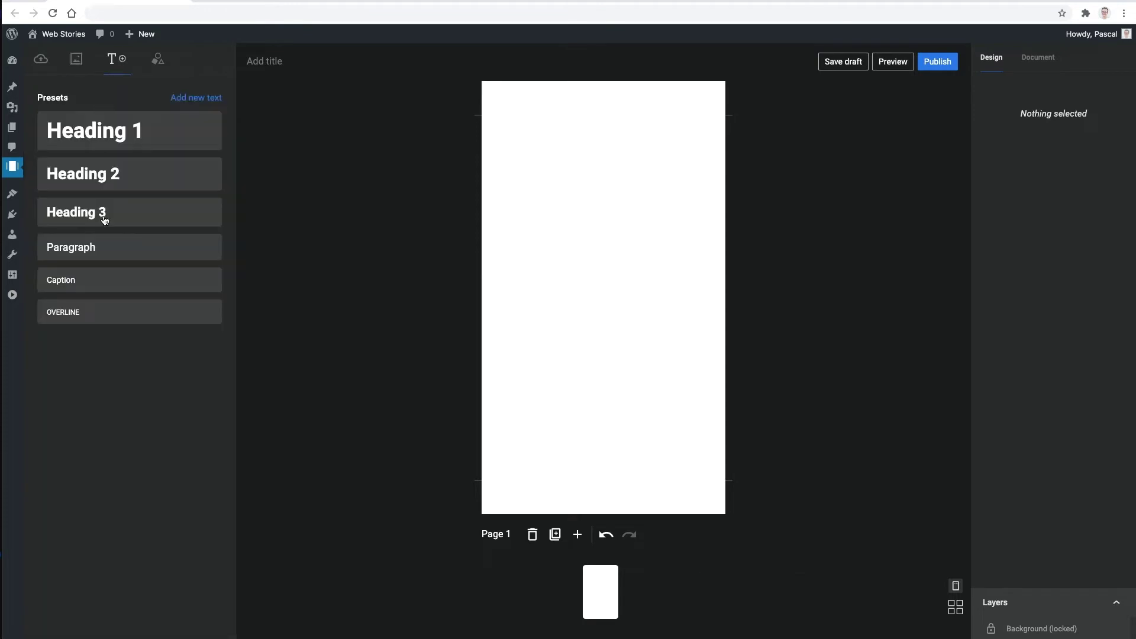
left_click(152, 60)
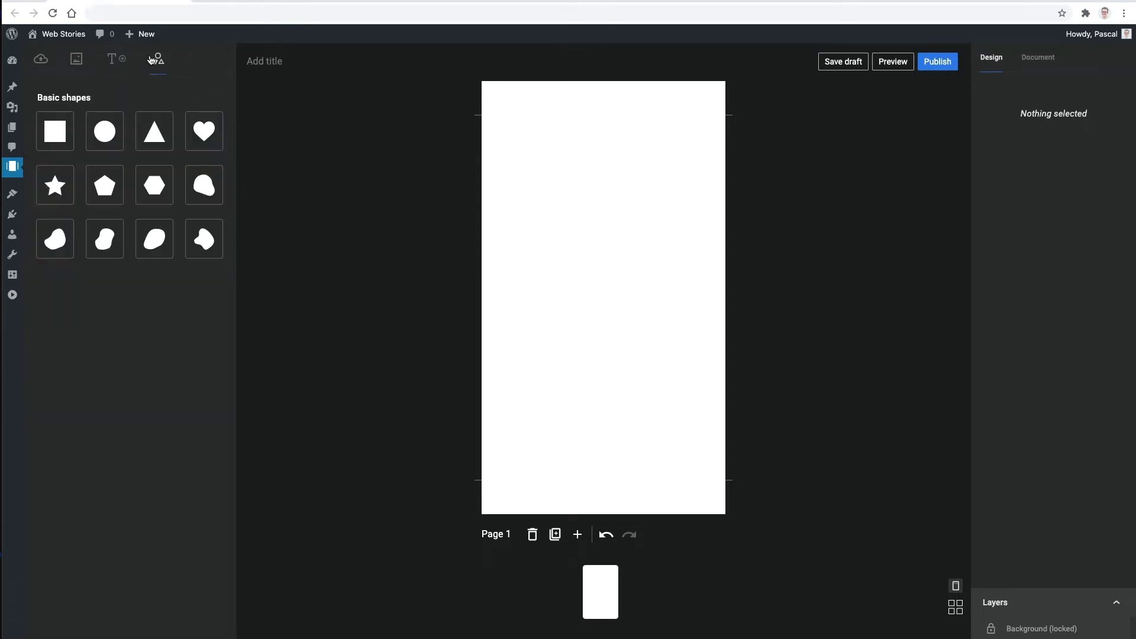
left_click(33, 60)
Select the page and review the story's Document publishing and visibility settings.
left_click(569, 238)
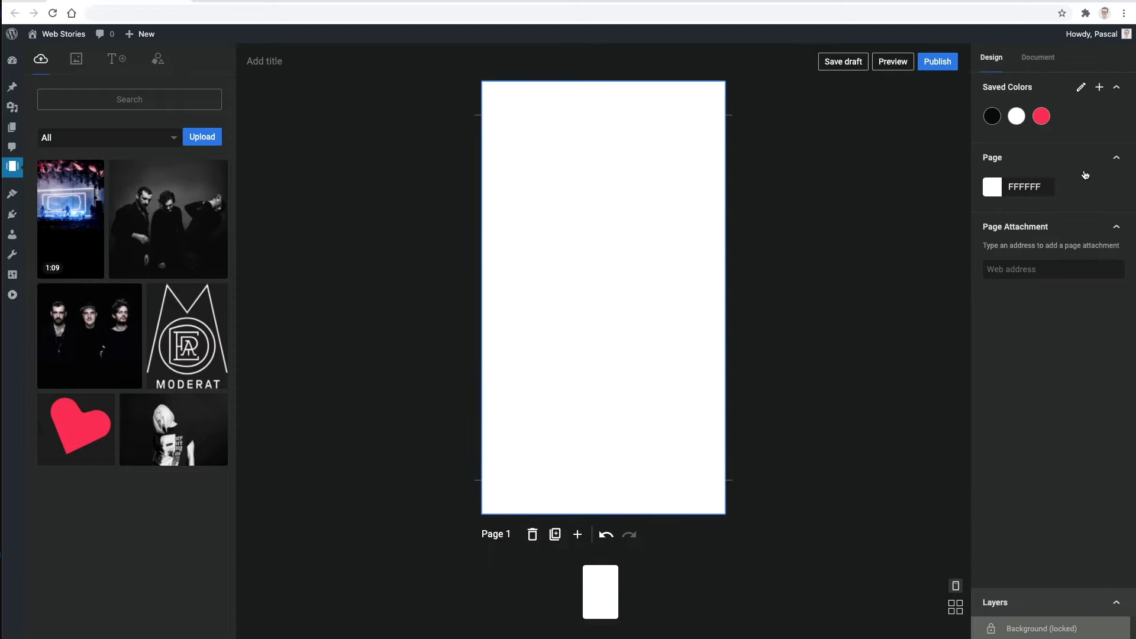
left_click(1037, 59)
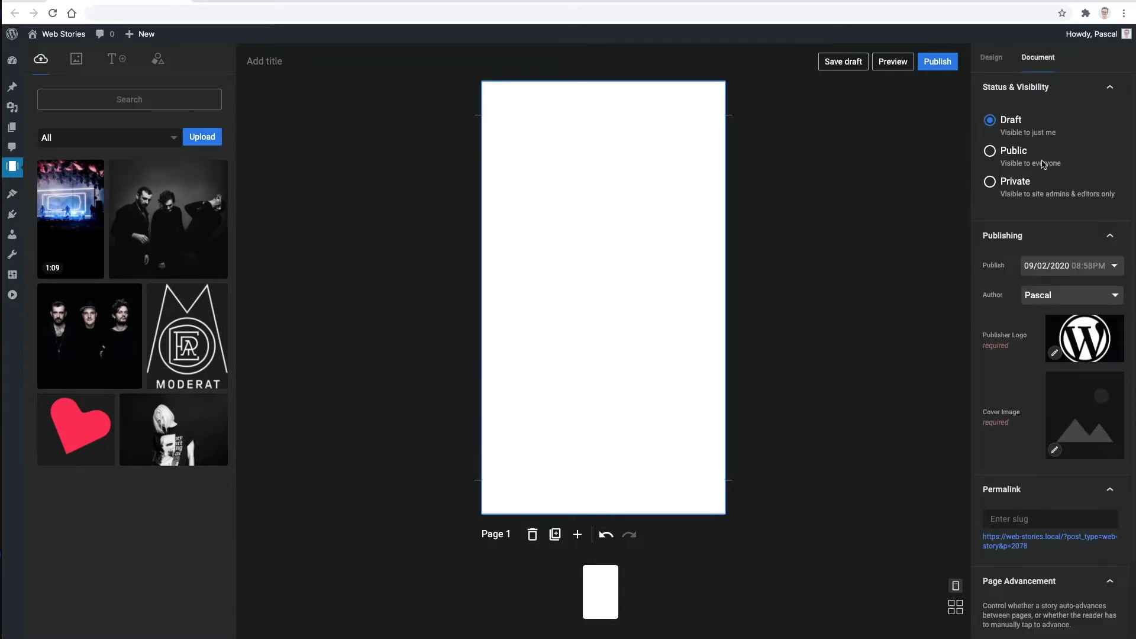
scroll(1035, 334, "down", 2)
scroll(1035, 335, "up", 2)
Add the band photo enlarged to 432×432 near the top, and make the background near-black.
left_click(375, 199)
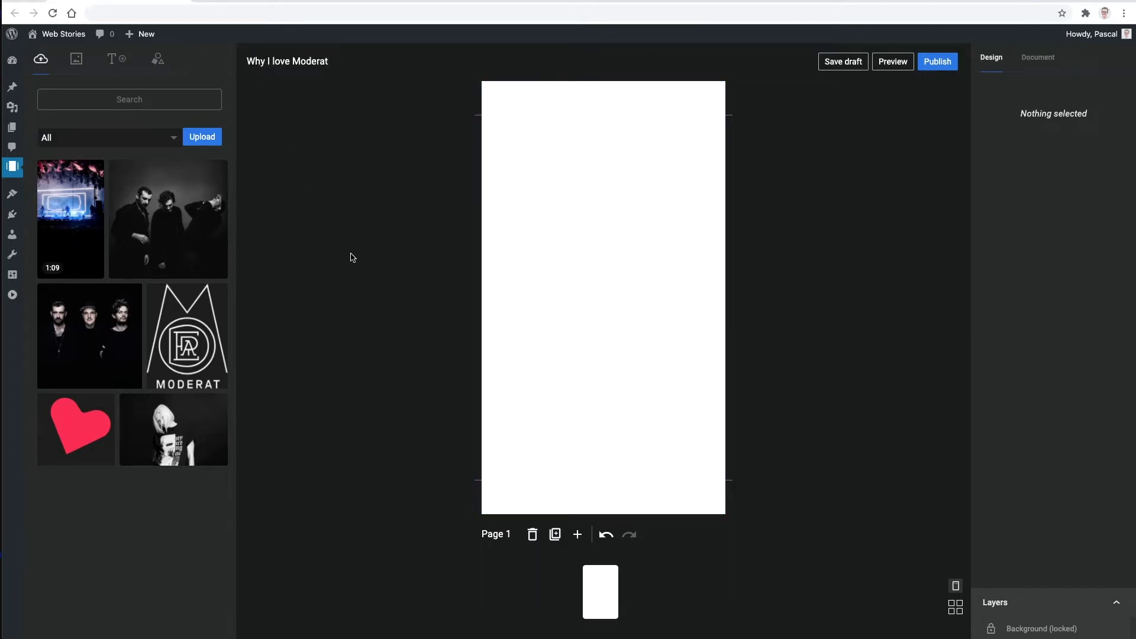
left_click(178, 199)
left_click_drag(681, 198, 741, 136)
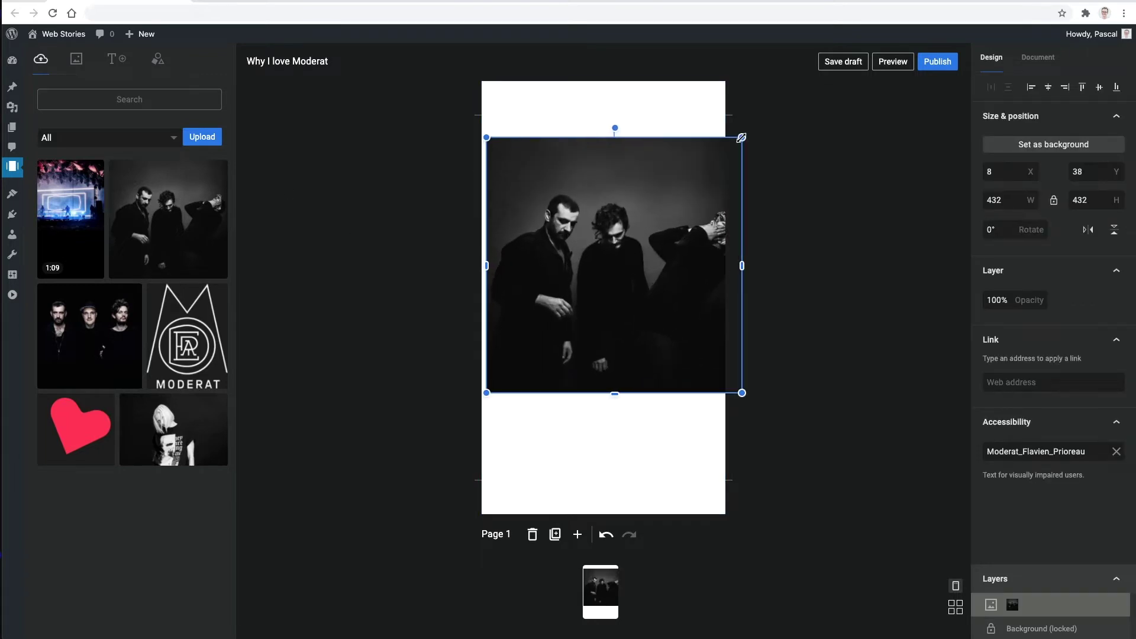
left_click_drag(650, 242, 646, 186)
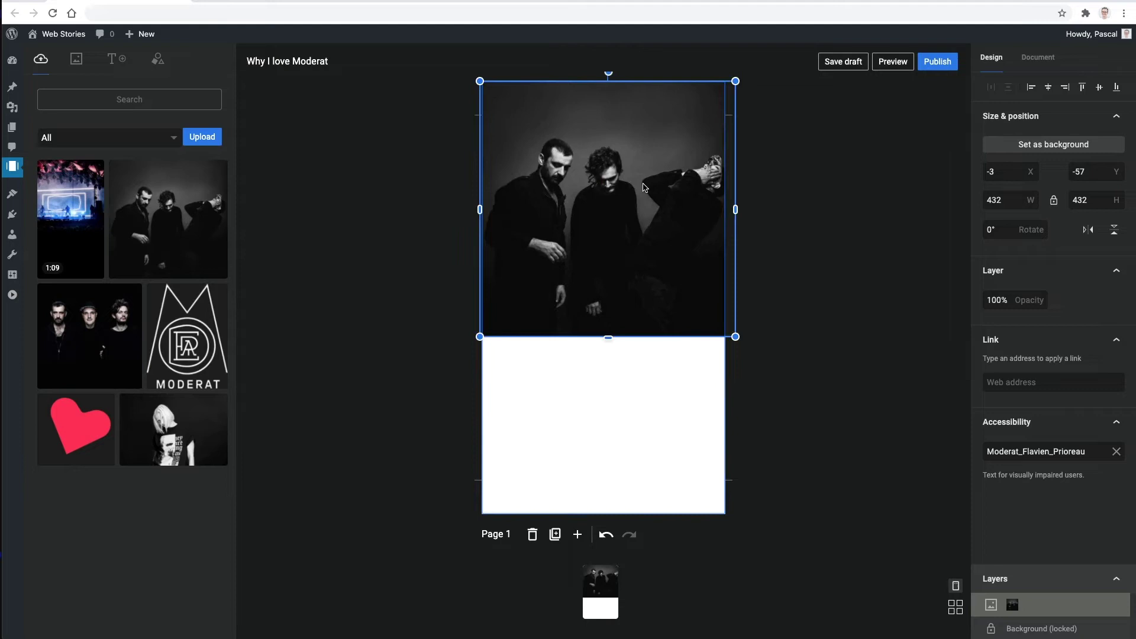
left_click(603, 426)
left_click(992, 117)
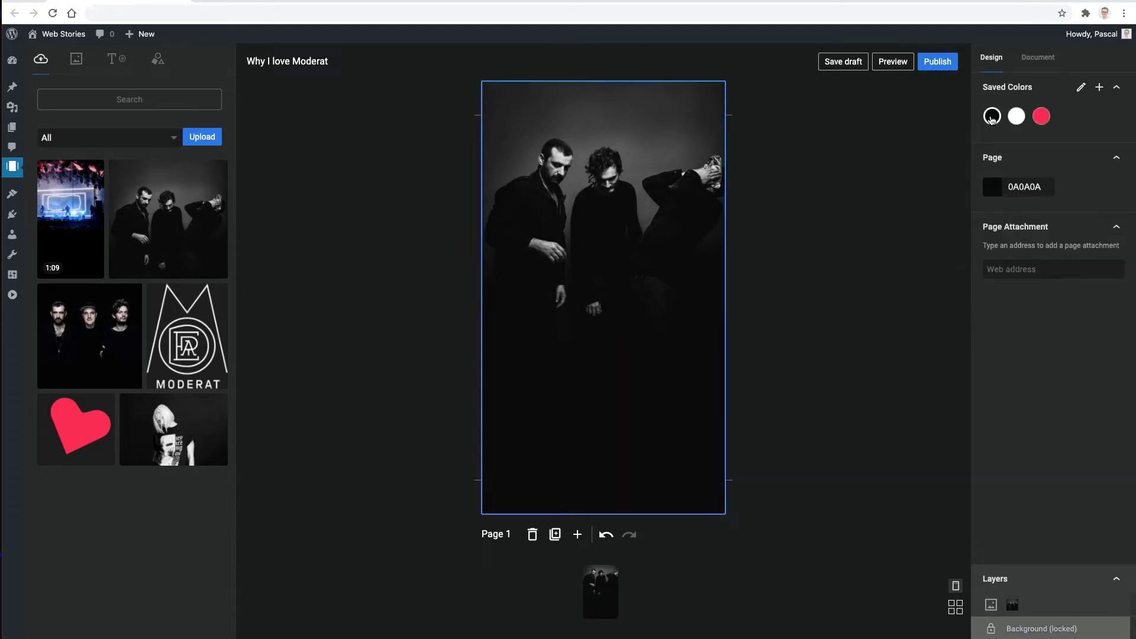
left_click(798, 231)
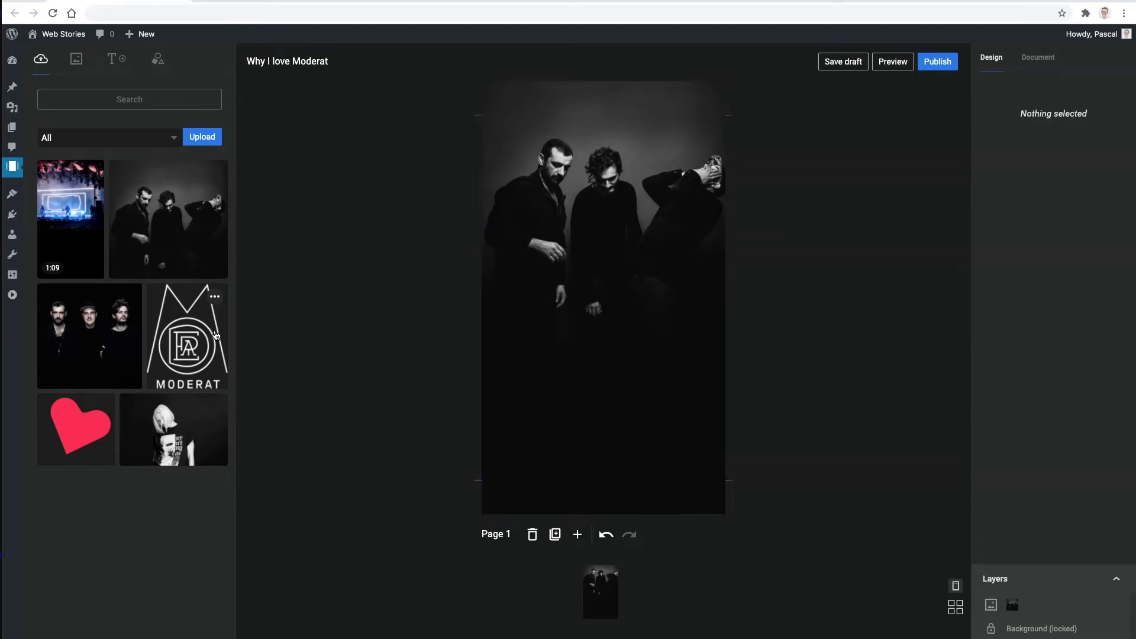
Add a shrunken Moderat logo and a 426×426 red circle.
left_click(192, 344)
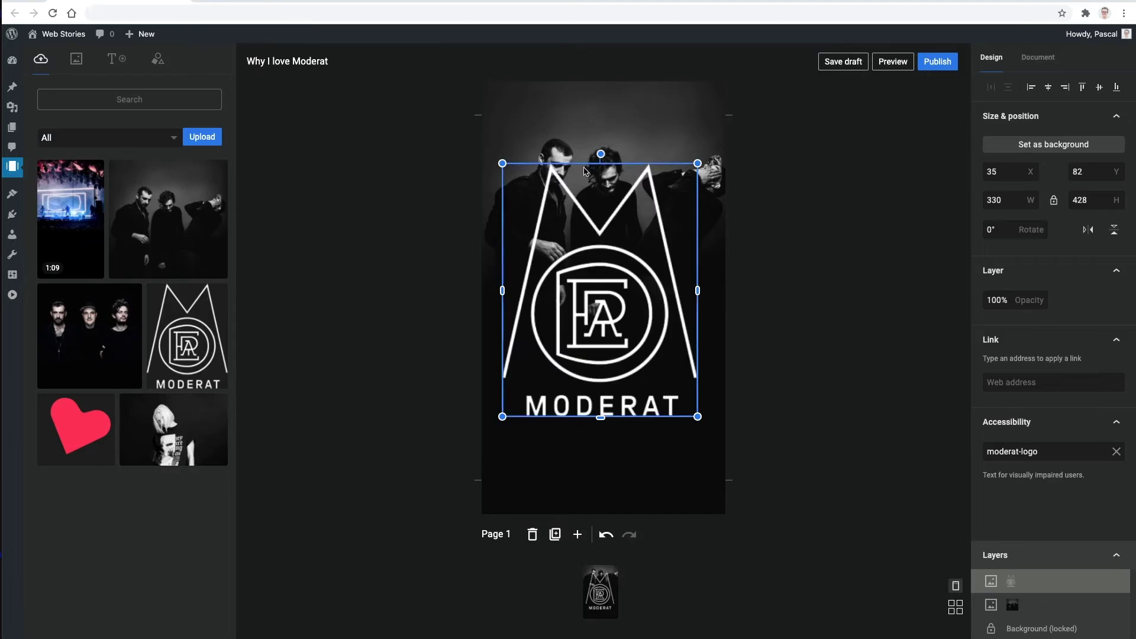
left_click_drag(502, 163, 566, 246)
left_click_drag(632, 331, 643, 346)
left_click(157, 58)
left_click(104, 131)
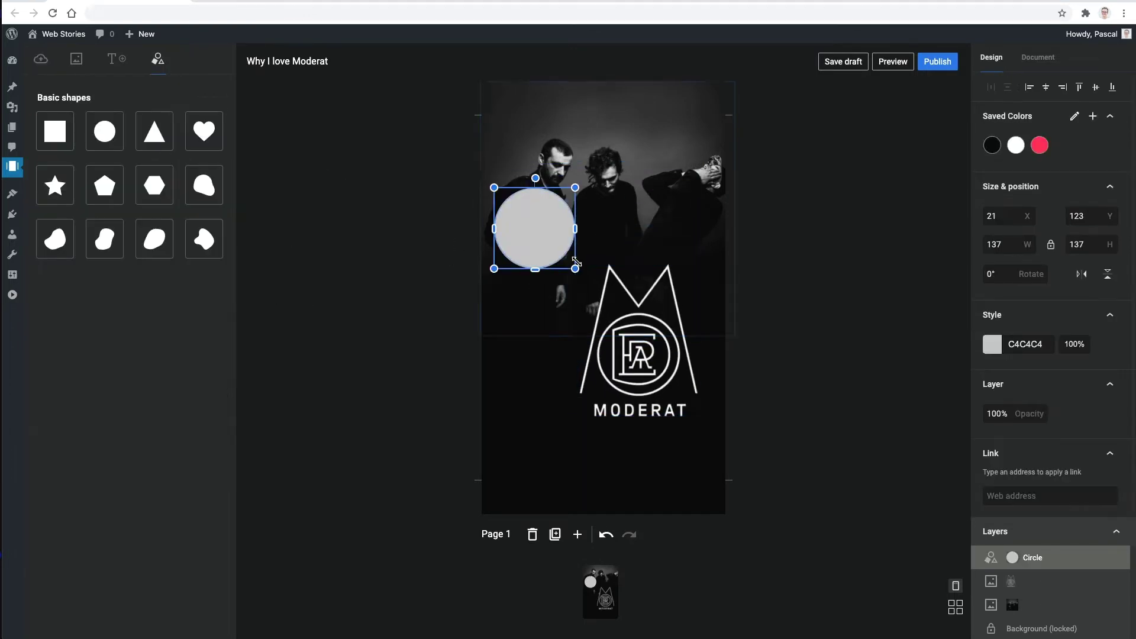
left_click_drag(575, 266, 746, 440)
left_click(1039, 146)
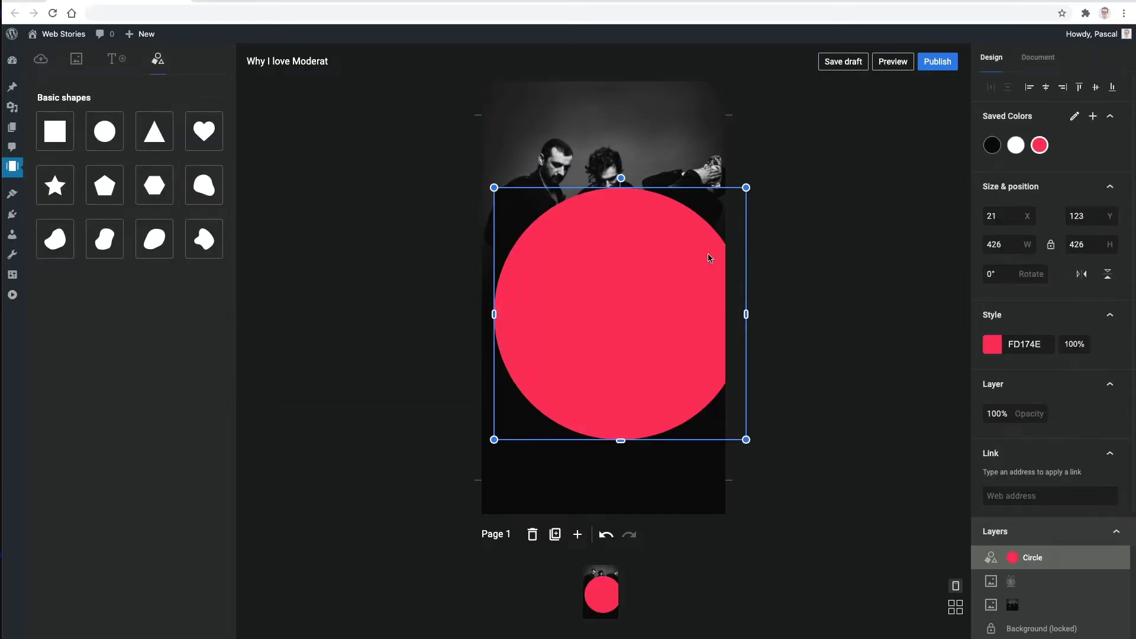
left_click_drag(638, 308, 581, 369)
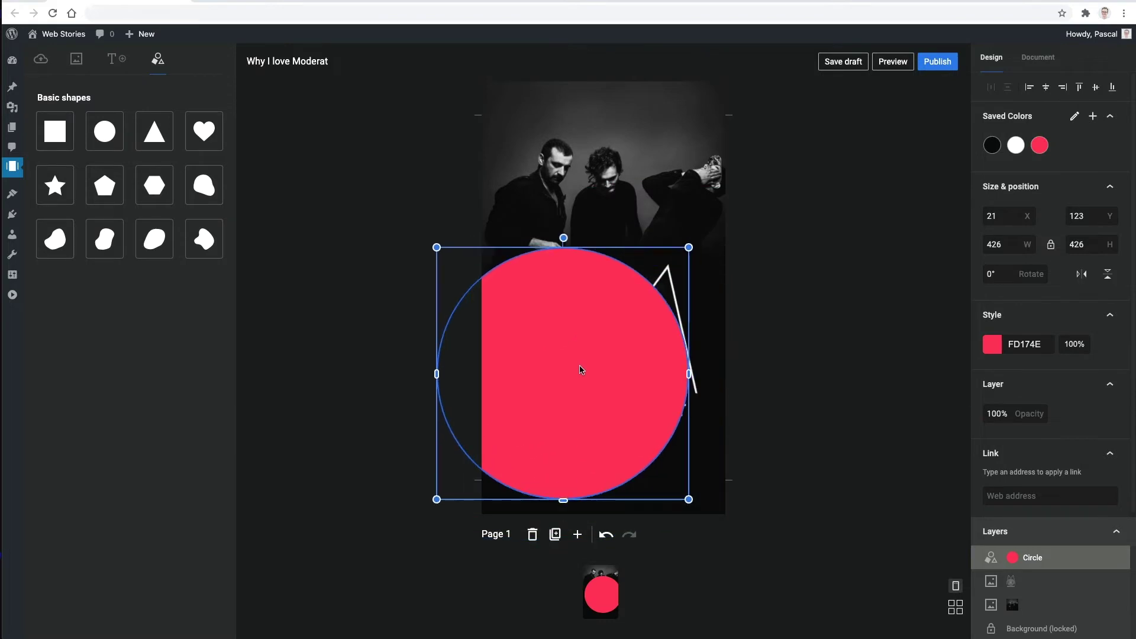
Bring the logo in front of the red circle and set both at the page bottom.
left_click(1037, 582)
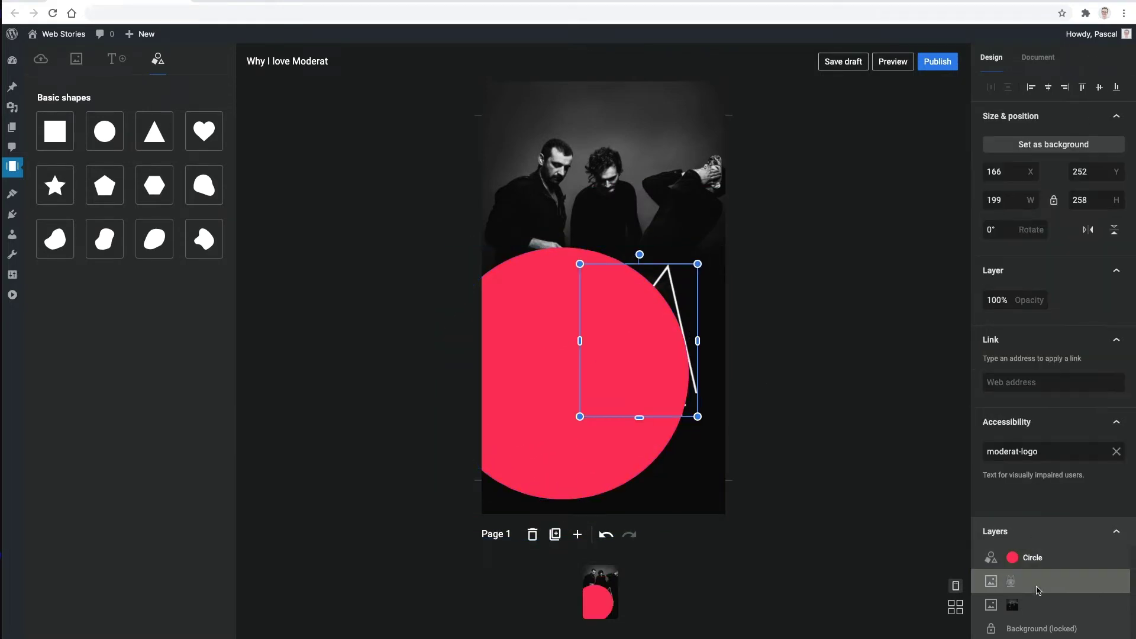
key("ctrl+Up")
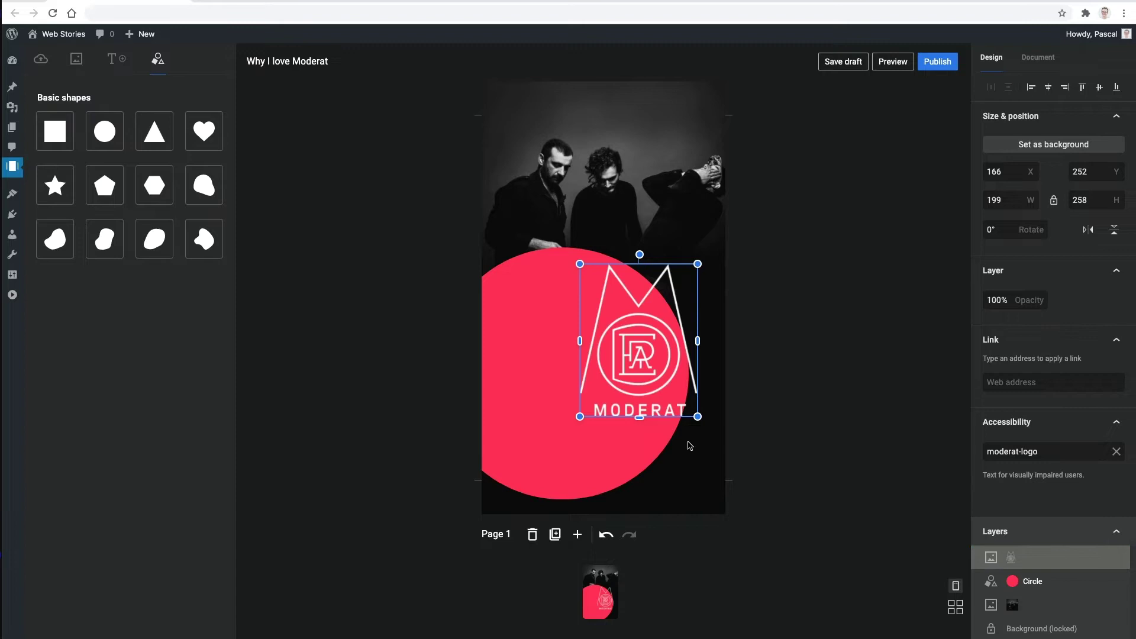
left_click_drag(665, 445, 694, 587)
key("Escape")
left_click_drag(644, 349, 617, 418)
left_click(697, 423)
left_click_drag(697, 421, 694, 422)
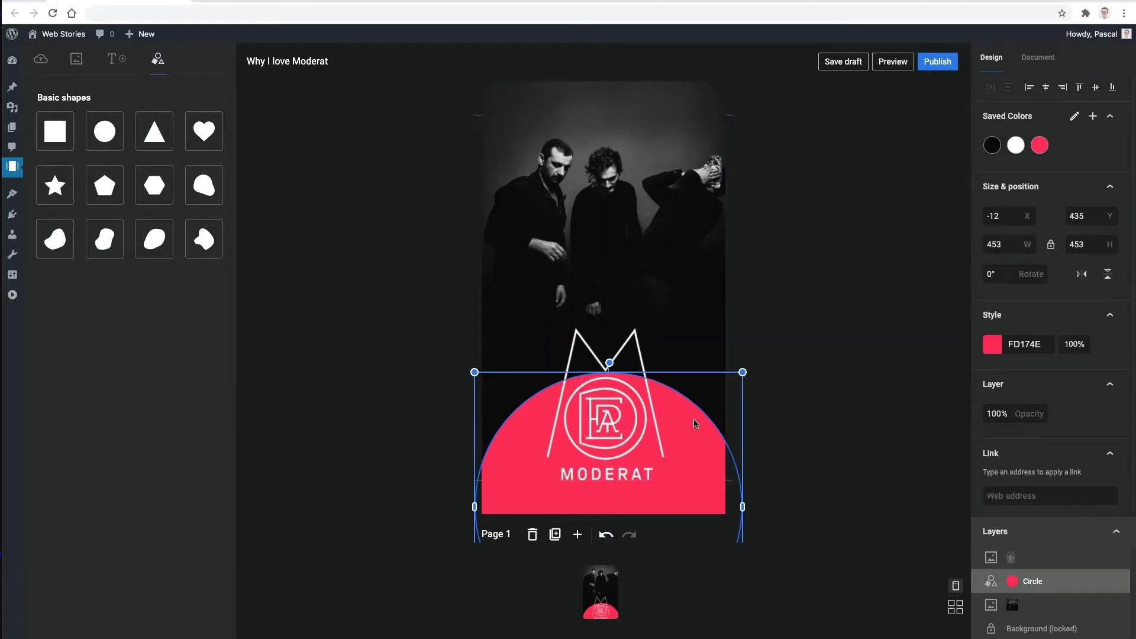
left_click(115, 68)
Add a Heading 1 reading 'Why I ❤️', centre-aligned in Shadows Into Light and centred on the page.
left_click(118, 131)
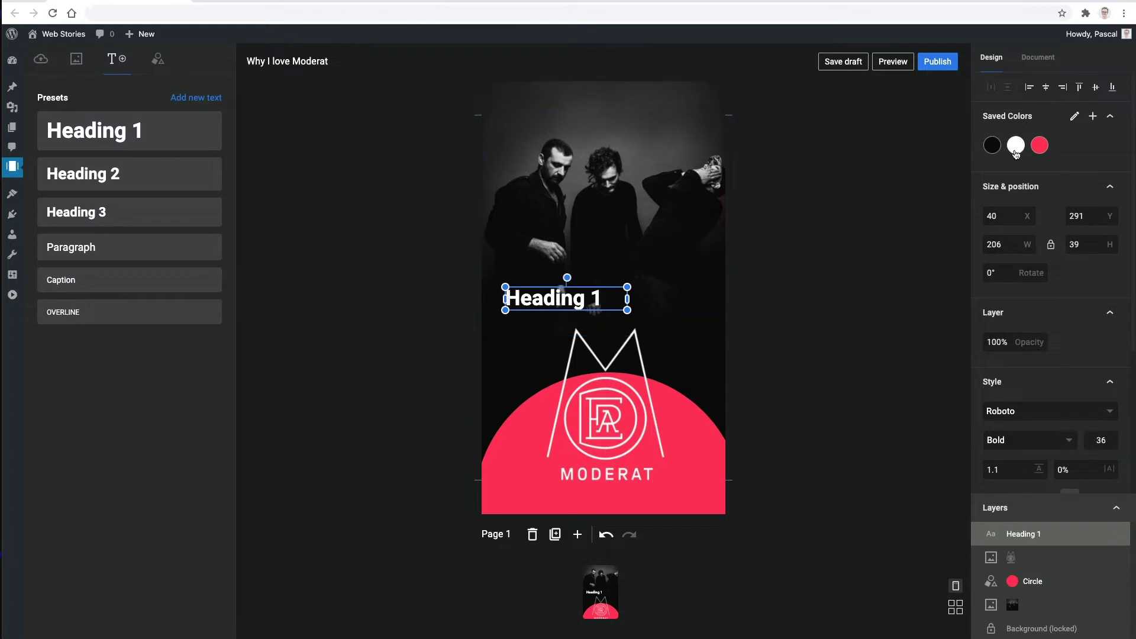
double_click(576, 305)
type("Why I")
key("ctrl+super+space")
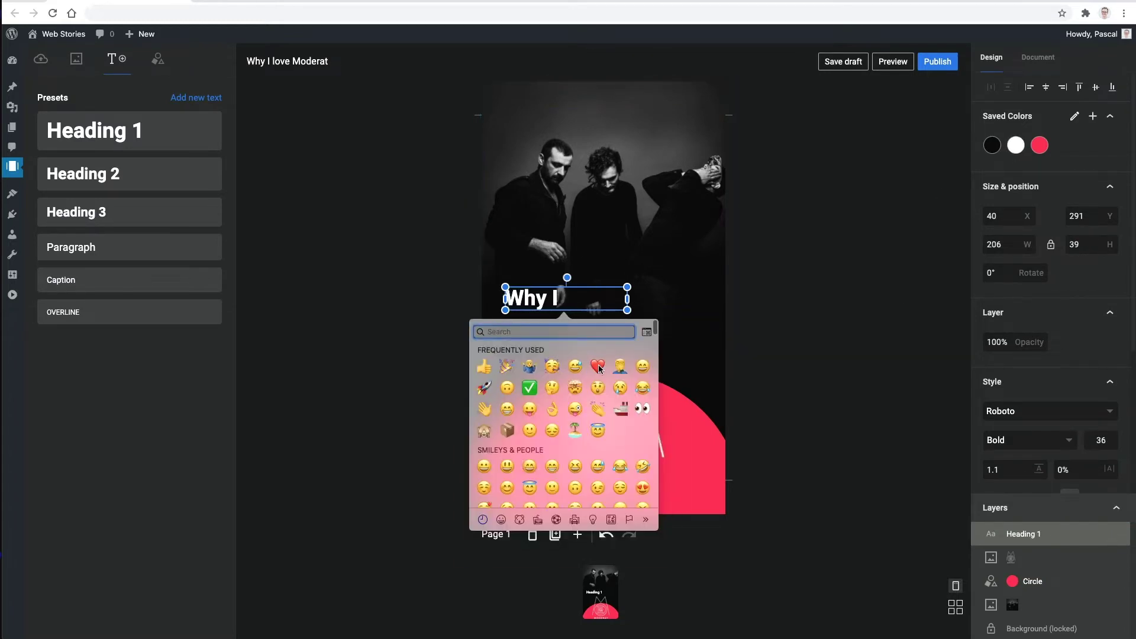
left_click(598, 365)
scroll(1003, 330, "down", 5)
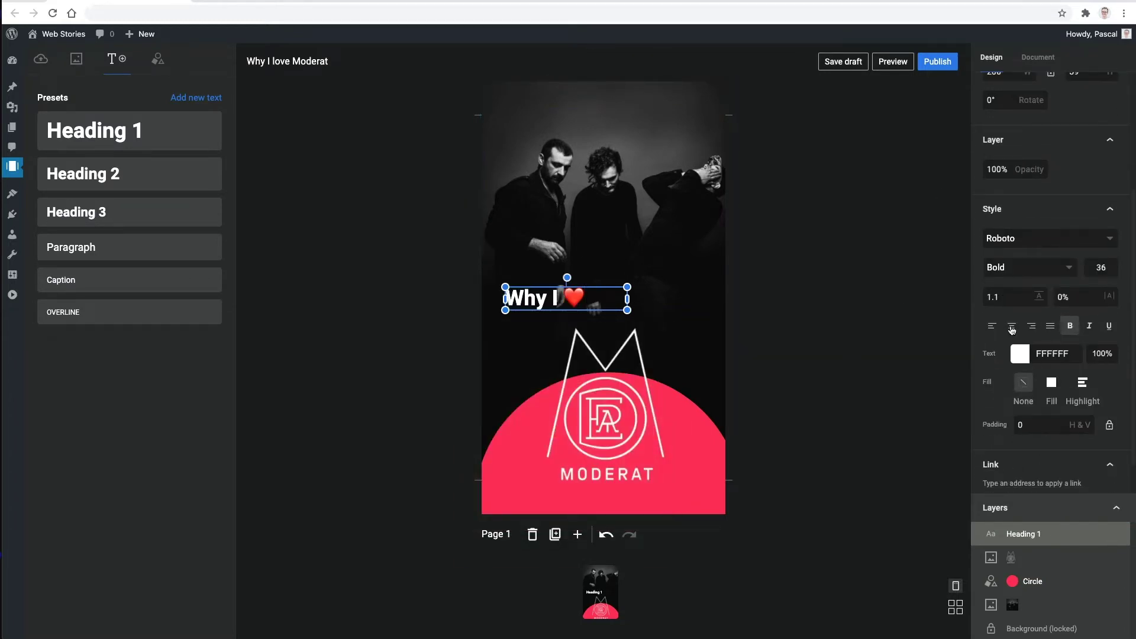
left_click(1011, 328)
left_click(1027, 239)
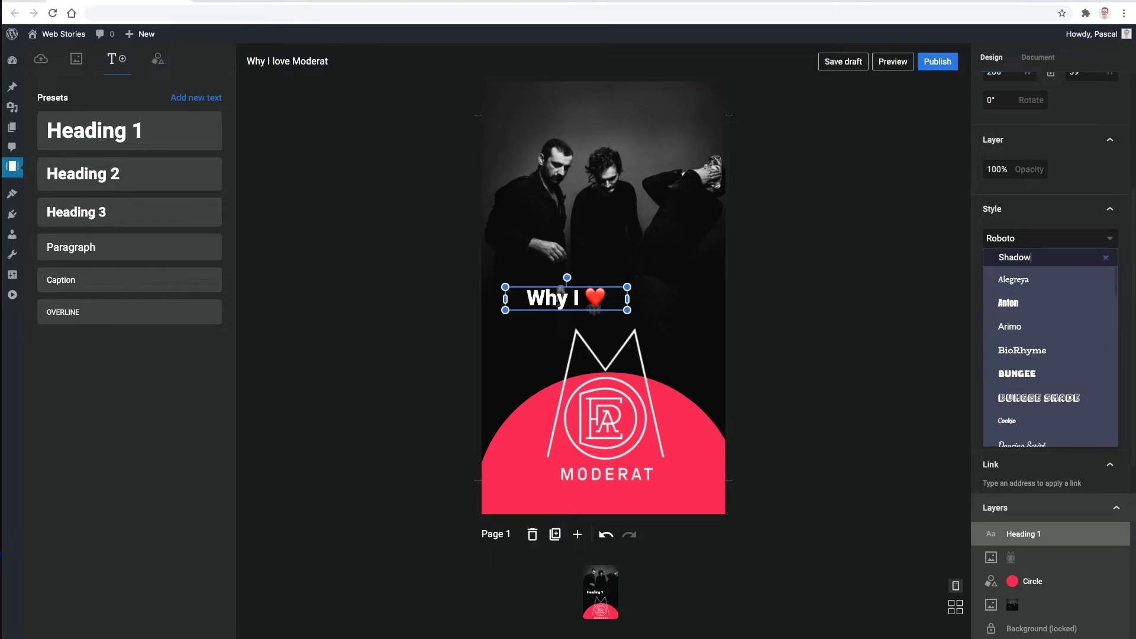
left_click(1030, 326)
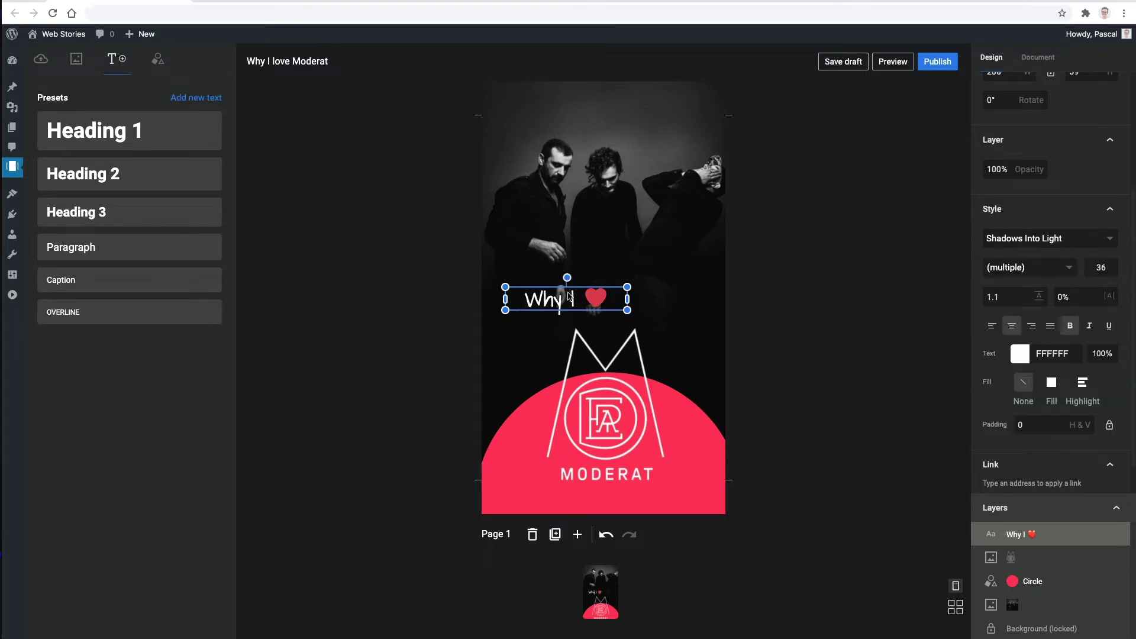
left_click_drag(570, 297, 610, 298)
Add page 2 with the three-member band photo enlarged to fill it.
left_click(577, 534)
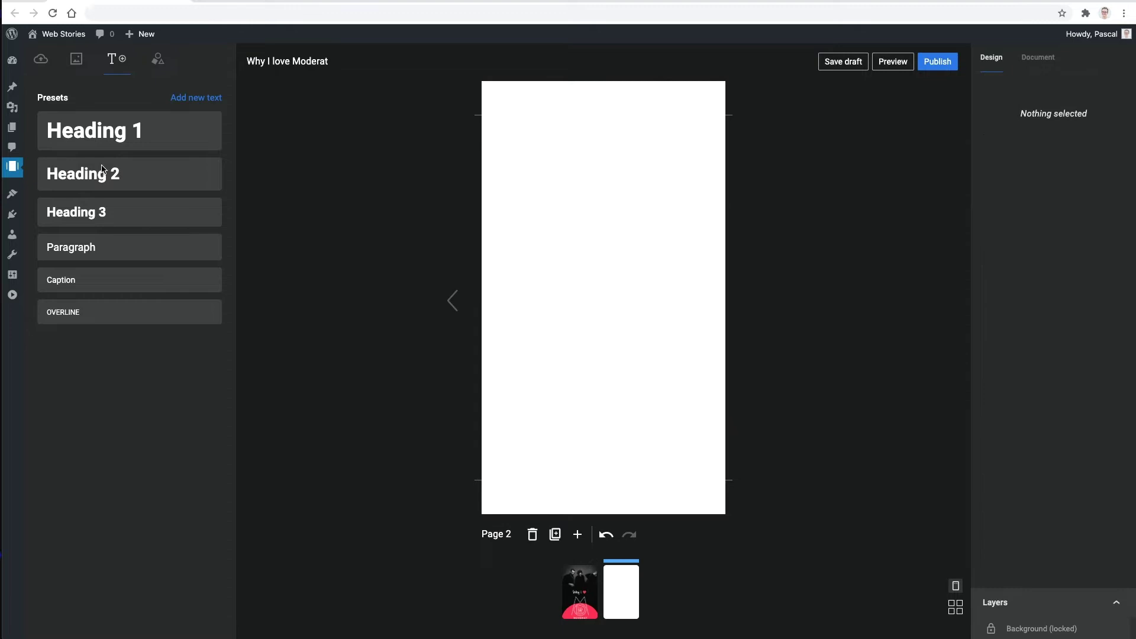
left_click(40, 59)
left_click(89, 335)
left_click_drag(528, 324, 601, 438)
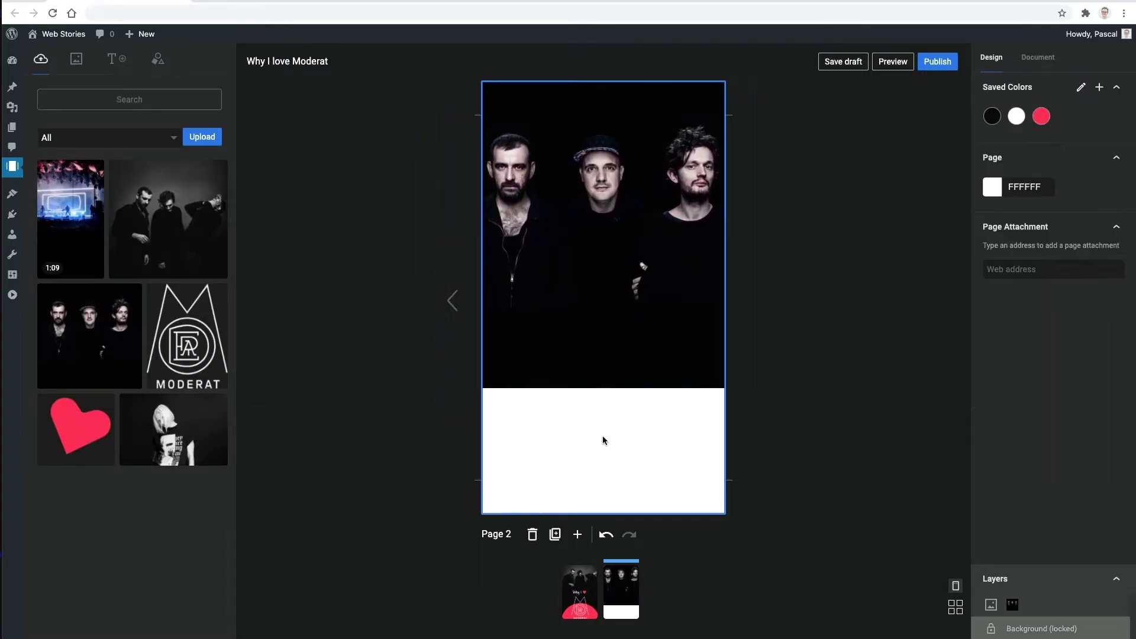
Add a white text box reading 'Moderat are Modeselektor & Apparat'.
left_click(110, 61)
left_click(125, 68)
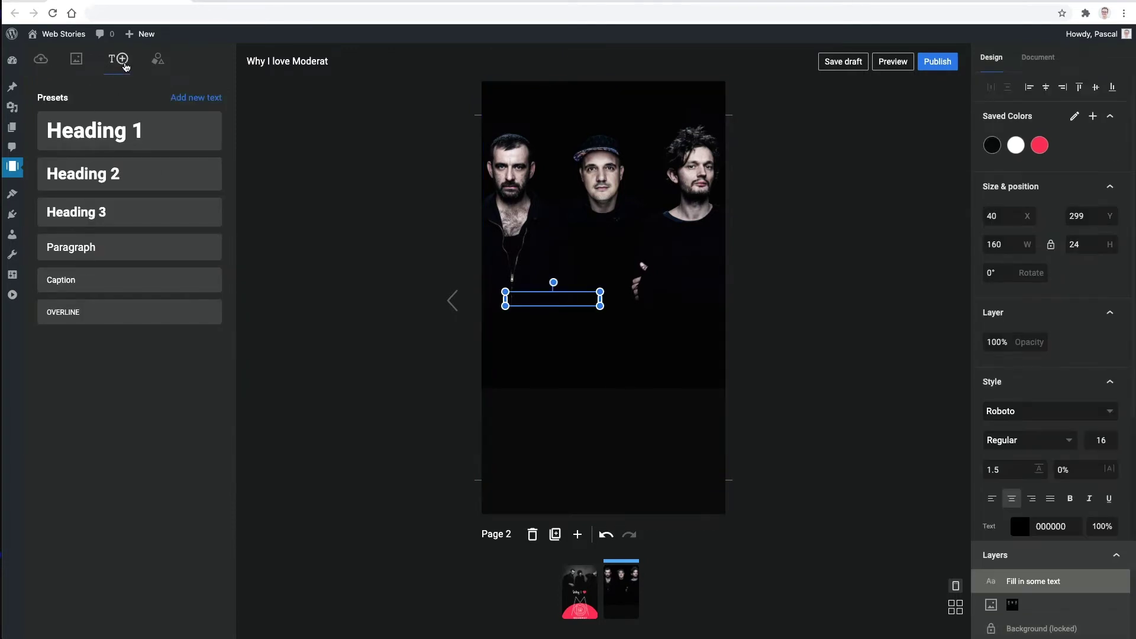
left_click(1025, 145)
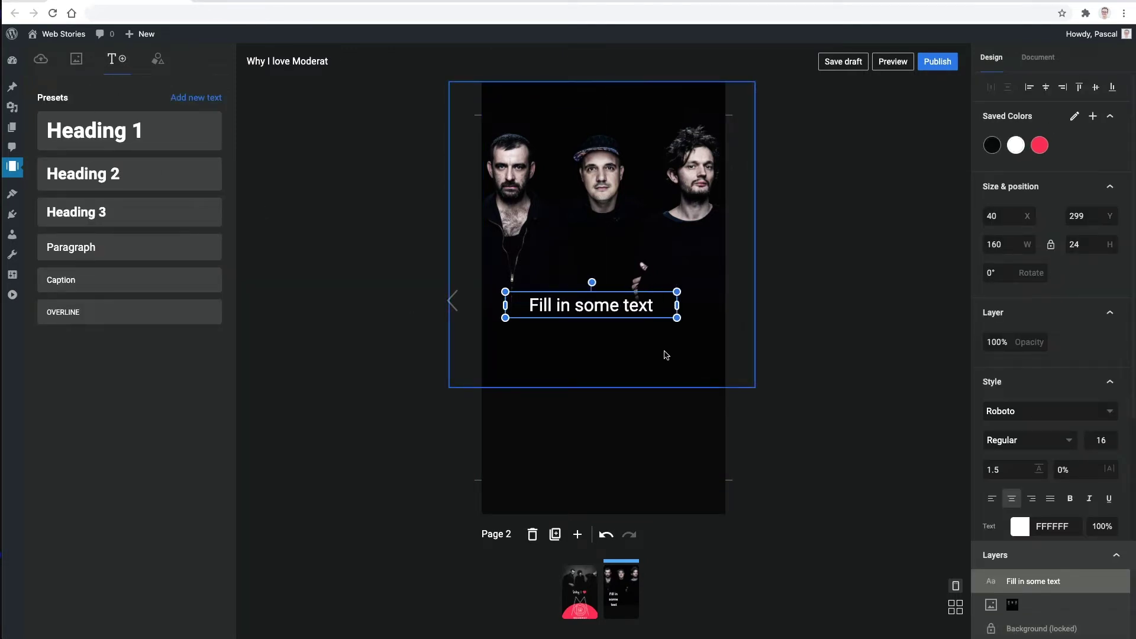
double_click(628, 316)
type("Moderat are ")
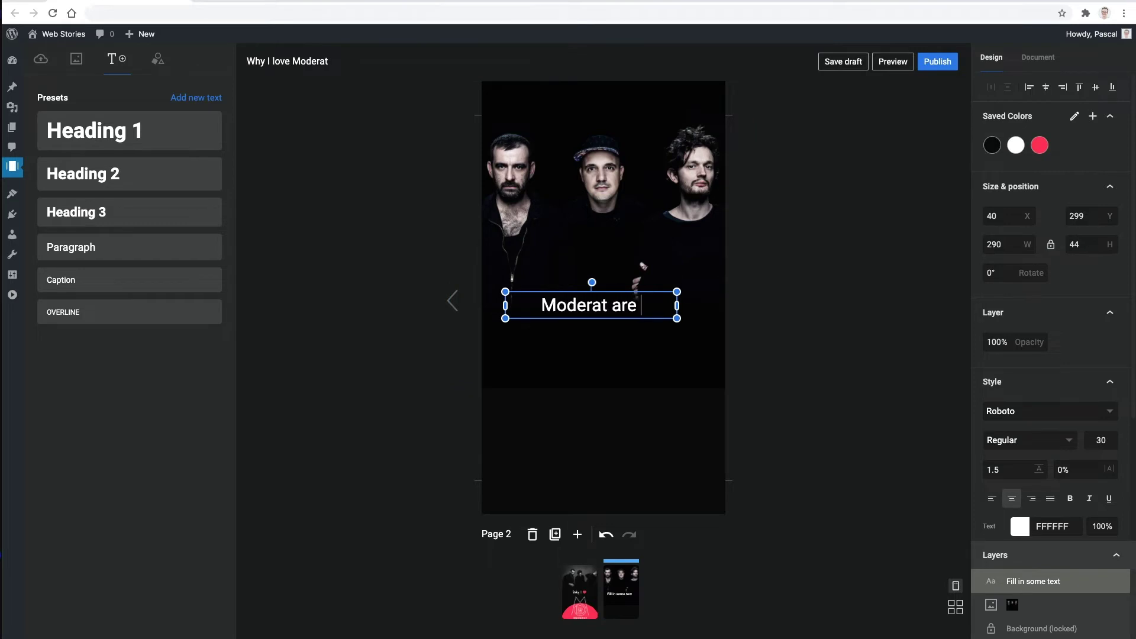
type("Modeselektor & ")
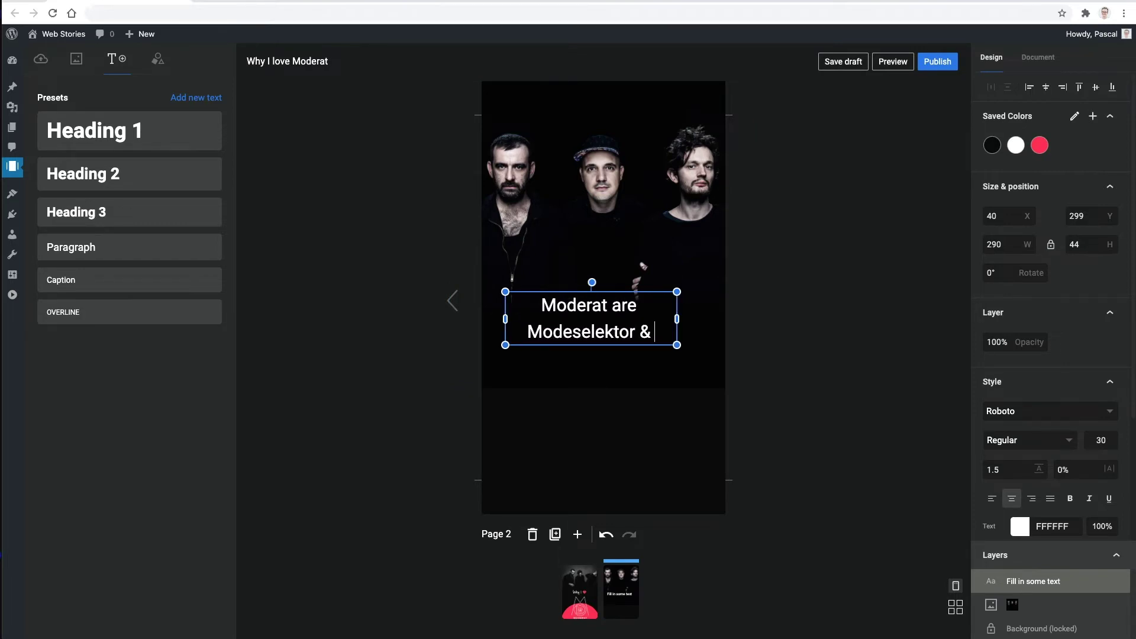
type("Apparat")
Bold 'Moderat', set the caption to Poppins, and move it below the photo.
double_click(571, 305)
left_click(1070, 498)
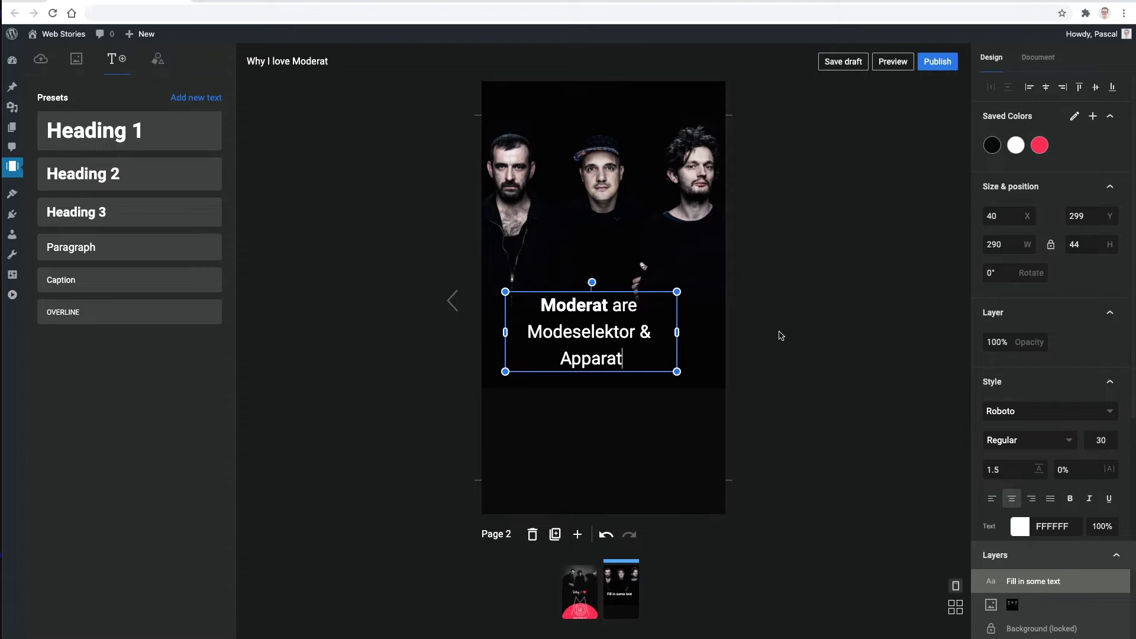
left_click(1022, 410)
type("popp")
left_click(1019, 457)
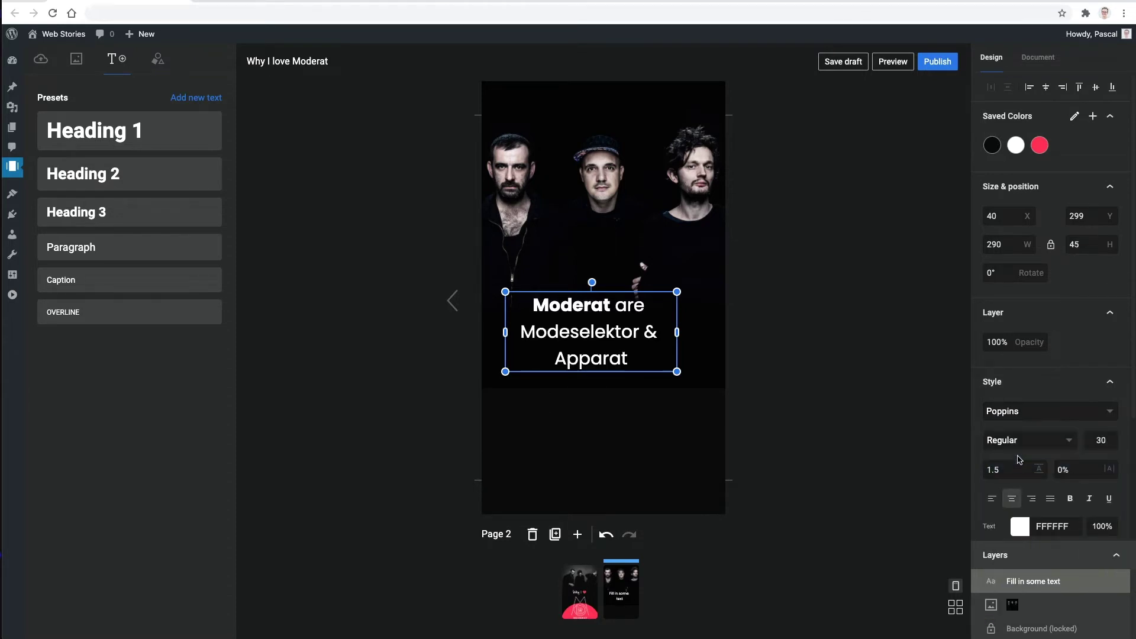
key("Escape")
left_click_drag(608, 332, 611, 471)
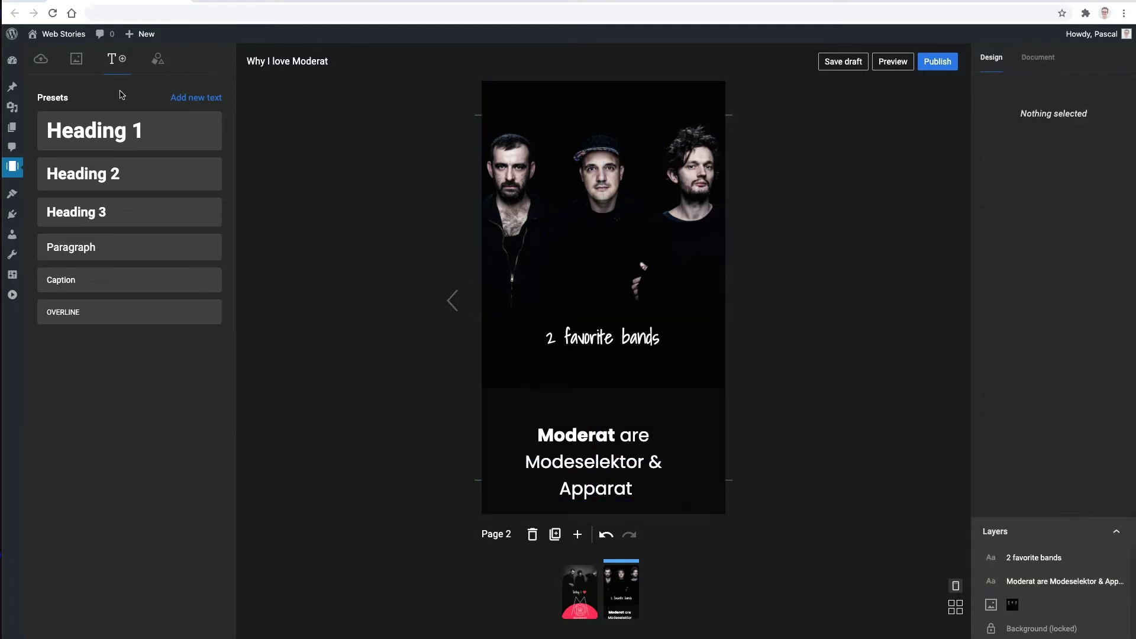
Add an APPARAT label with white text on a dark red fill.
left_click(111, 245)
scroll(1050, 267, "down", 5)
left_click(1051, 344)
left_click(1020, 386)
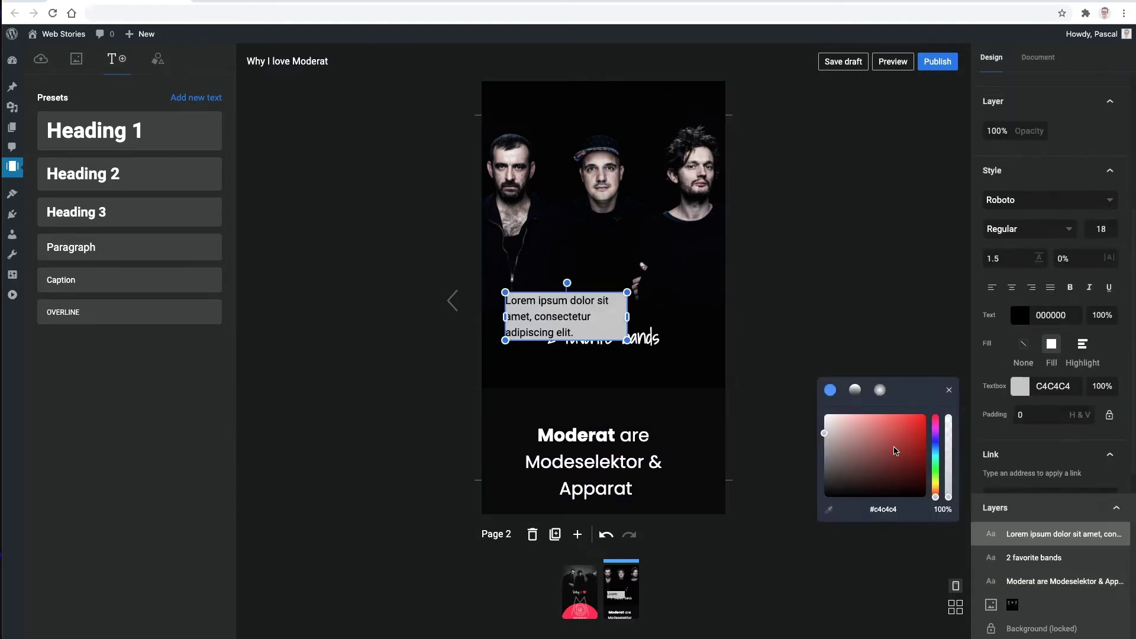
left_click(888, 455)
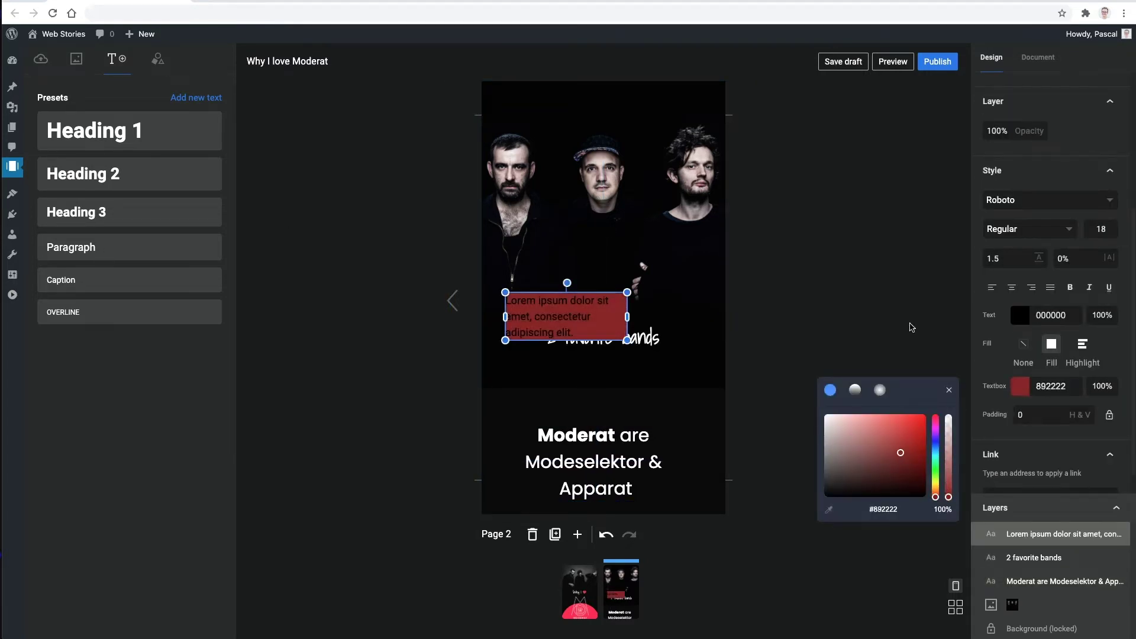
left_click(911, 253)
scroll(1041, 236, "up", 3)
left_click(1015, 105)
double_click(566, 316)
key("ctrl+a")
type("A")
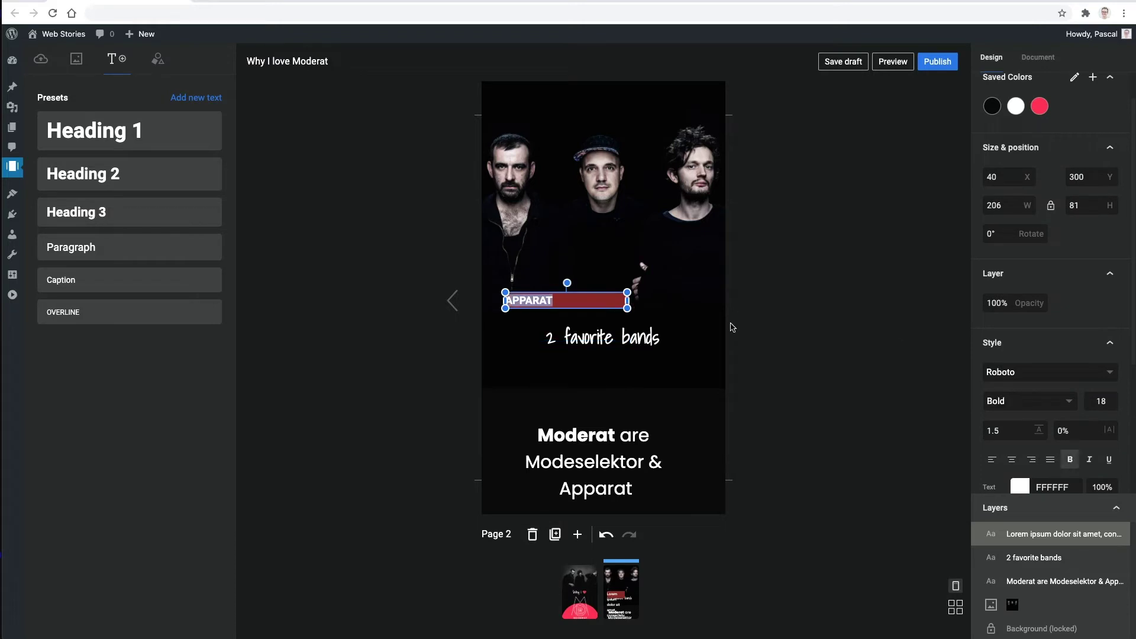
key("Escape")
Move the APPARAT label up and to the right.
left_click(443, 363)
left_click(533, 302)
left_click_drag(532, 302, 664, 252)
left_click(1020, 492)
left_click(655, 255)
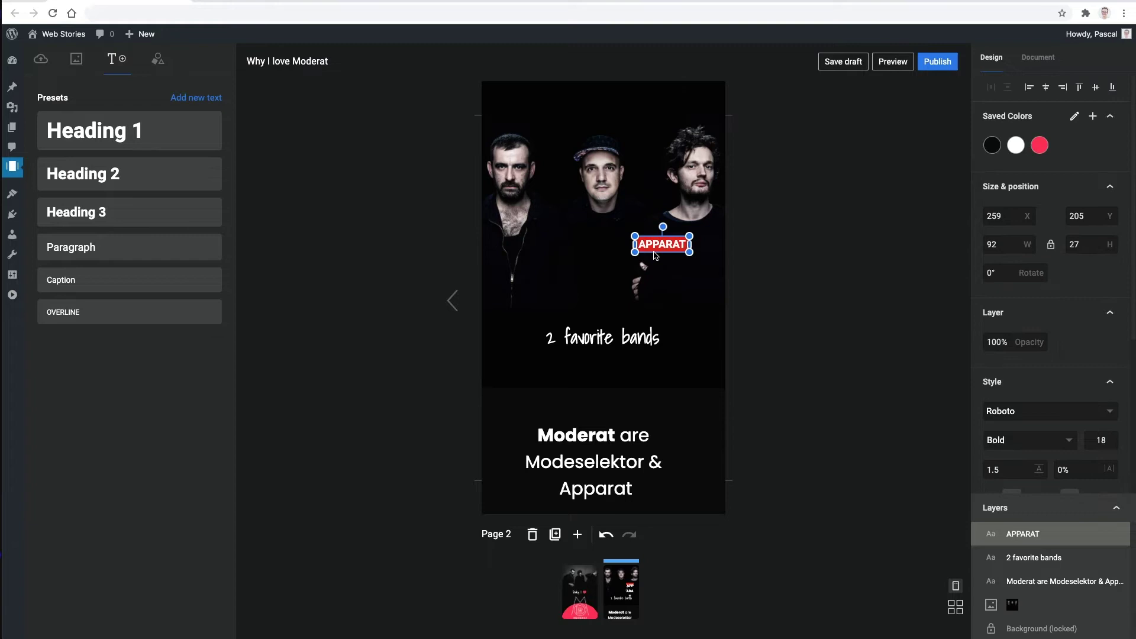
Duplicate the label into a white-box MODESELEKTOR label at upper left.
key("ctrl+d")
left_click_drag(654, 253, 544, 201)
left_click(1020, 383)
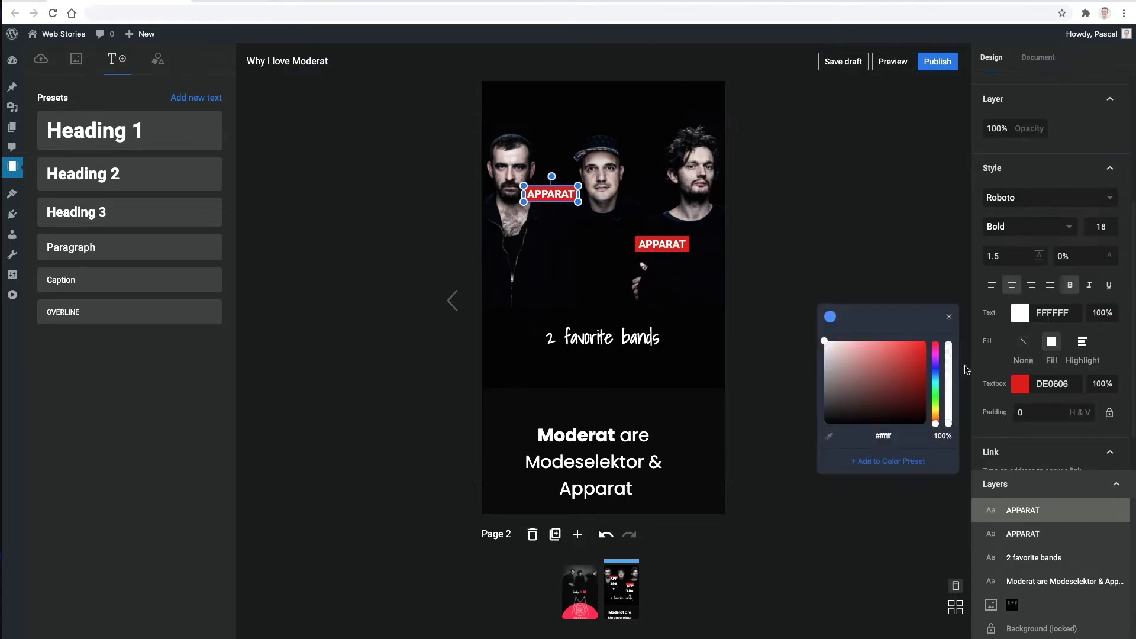
left_click(824, 413)
double_click(545, 201)
type("MODESELEKTOR")
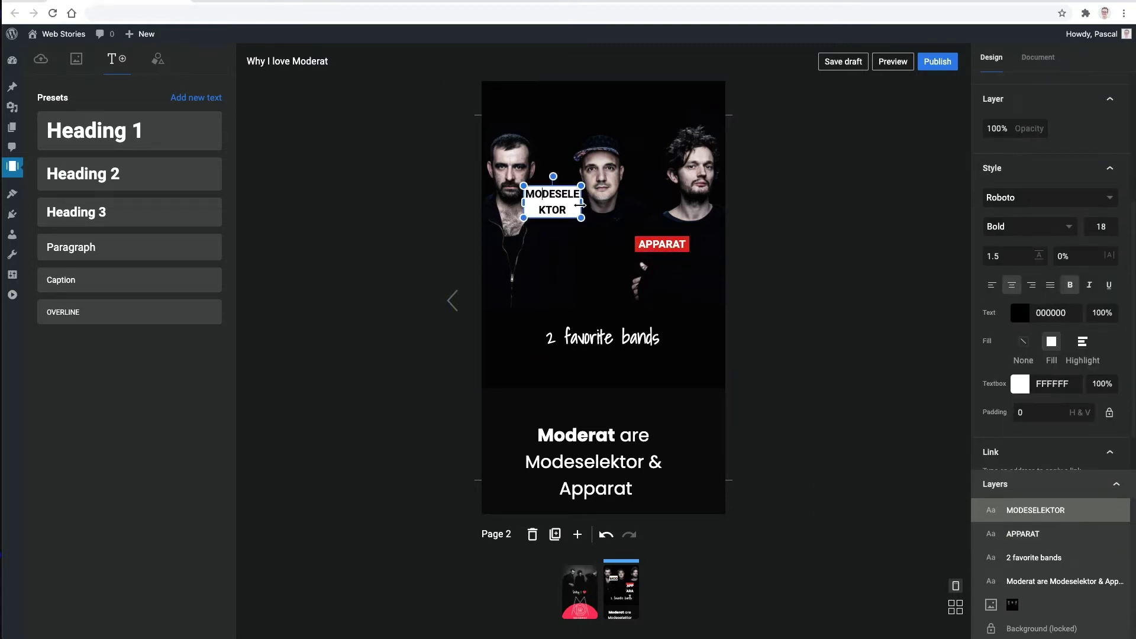
Line MODESELEKTOR up beside APPARAT and align it with the repositioned Moderat text's left edge.
left_click(574, 201)
left_click_drag(573, 201, 575, 251)
left_click(766, 213)
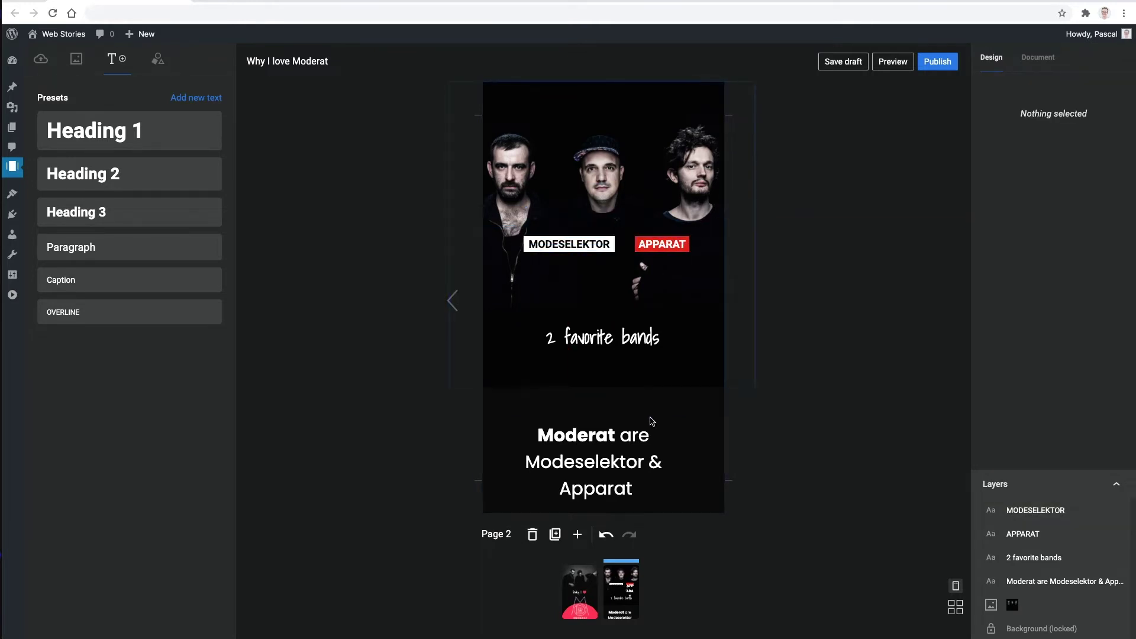
left_click_drag(622, 454, 622, 425)
left_click(735, 501)
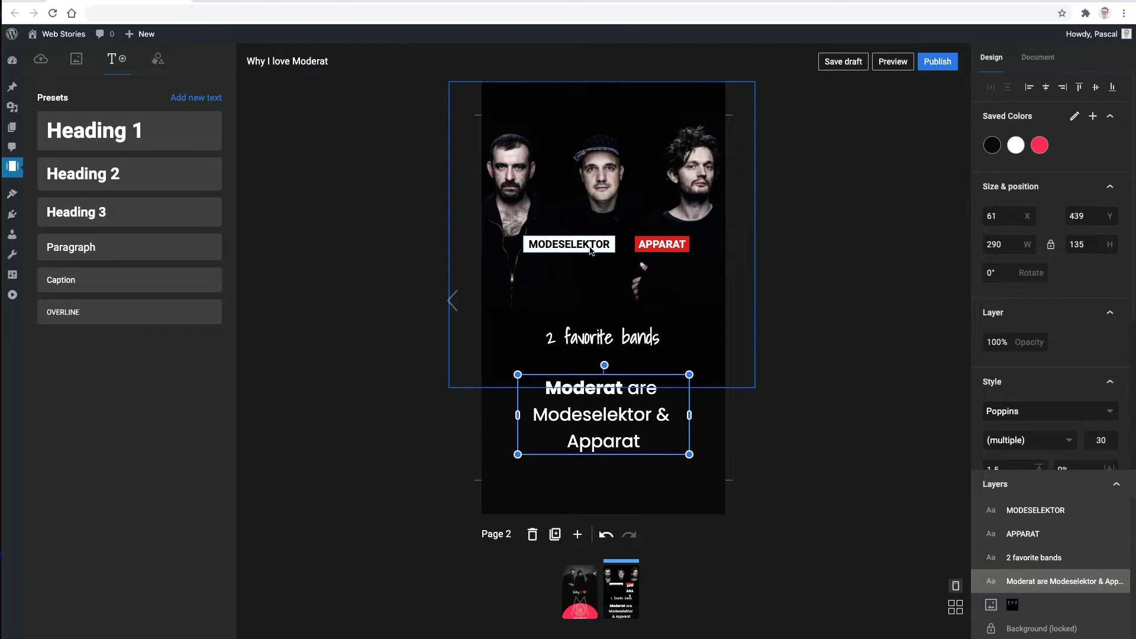
left_click_drag(593, 247, 587, 253)
left_click(658, 244)
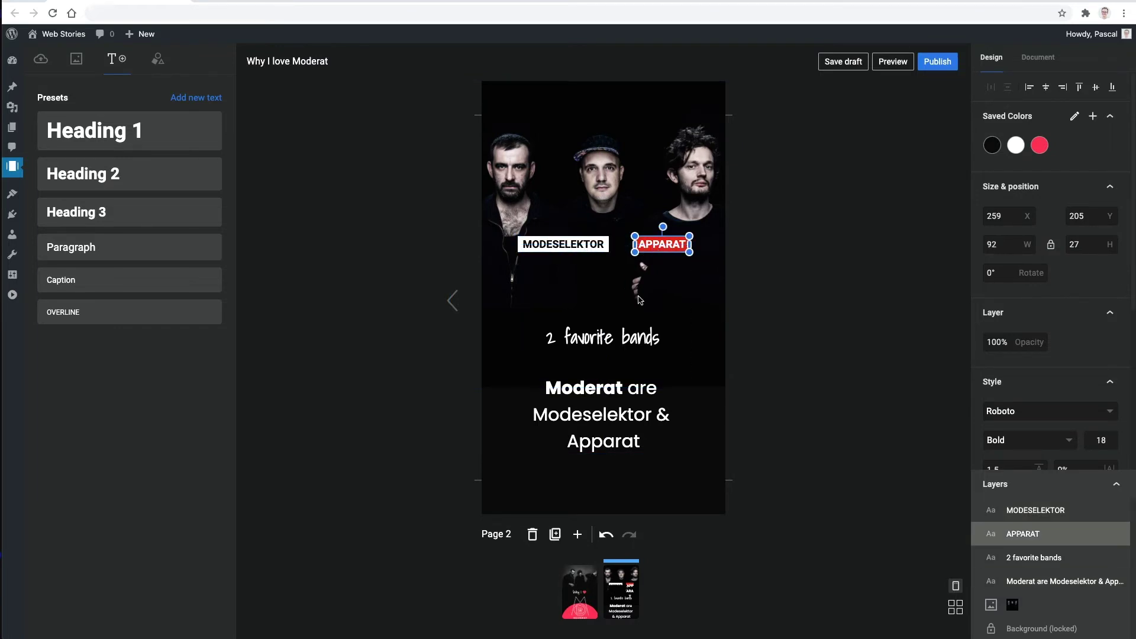
left_click(790, 318)
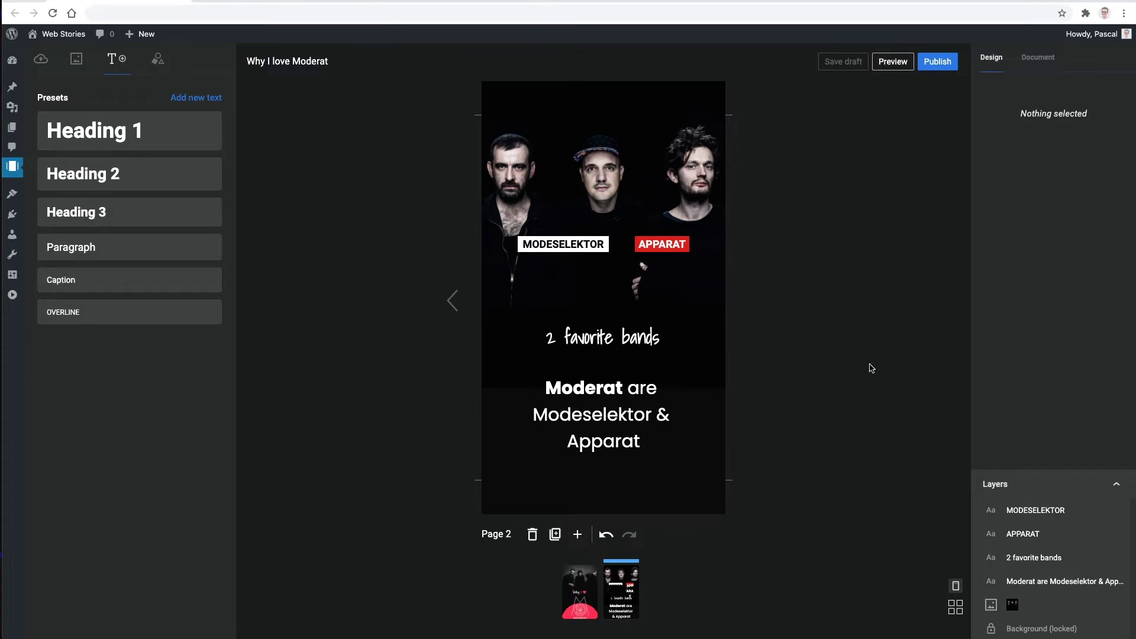
Add page 3 with a black base, the concert video as full-page background, and a Heading 1.
left_click(578, 534)
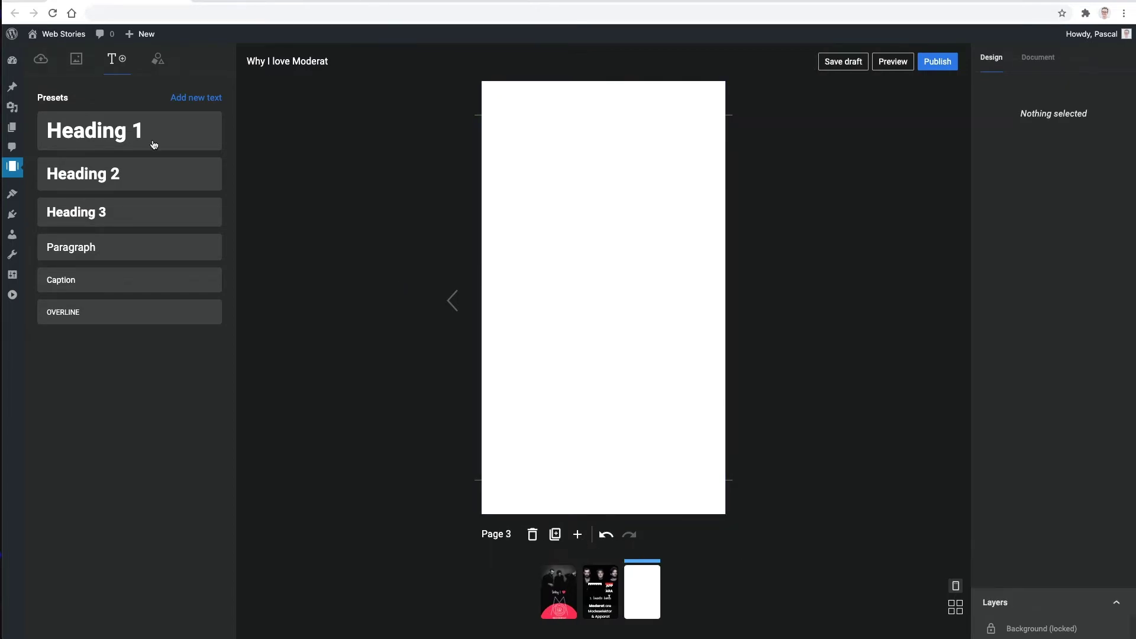
left_click(687, 137)
left_click(992, 116)
left_click(40, 59)
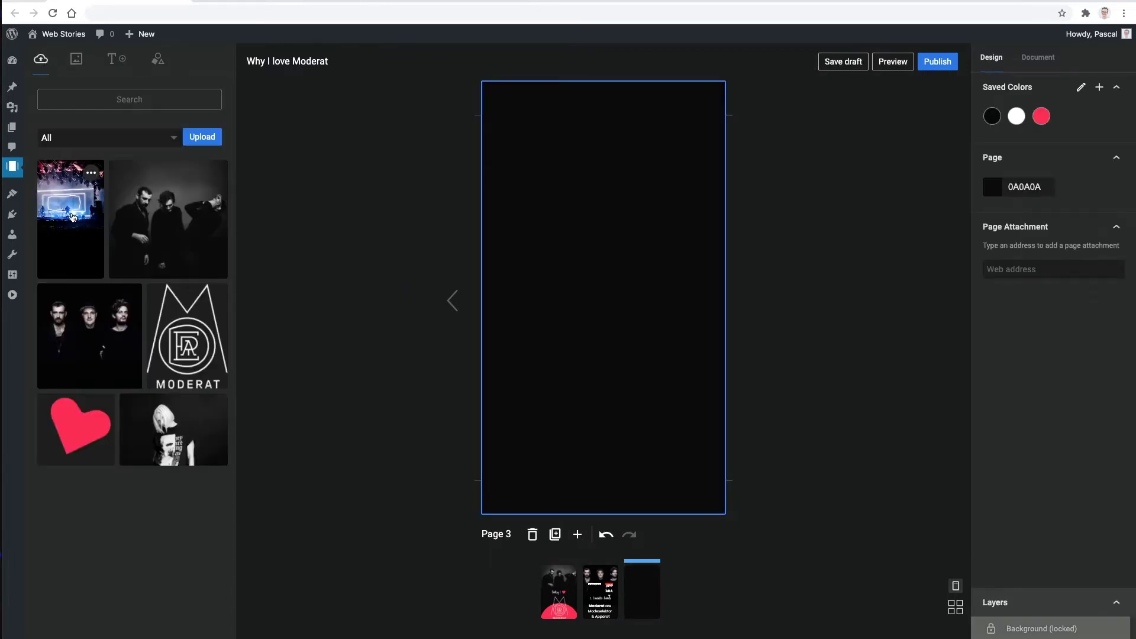
left_click(73, 217)
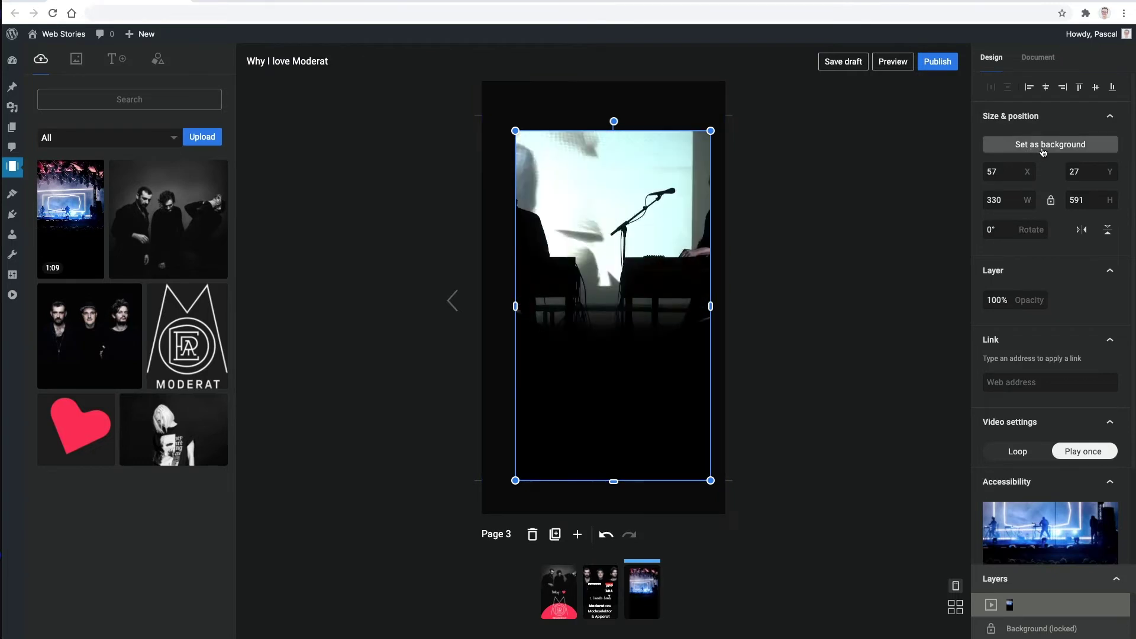
left_click(1043, 148)
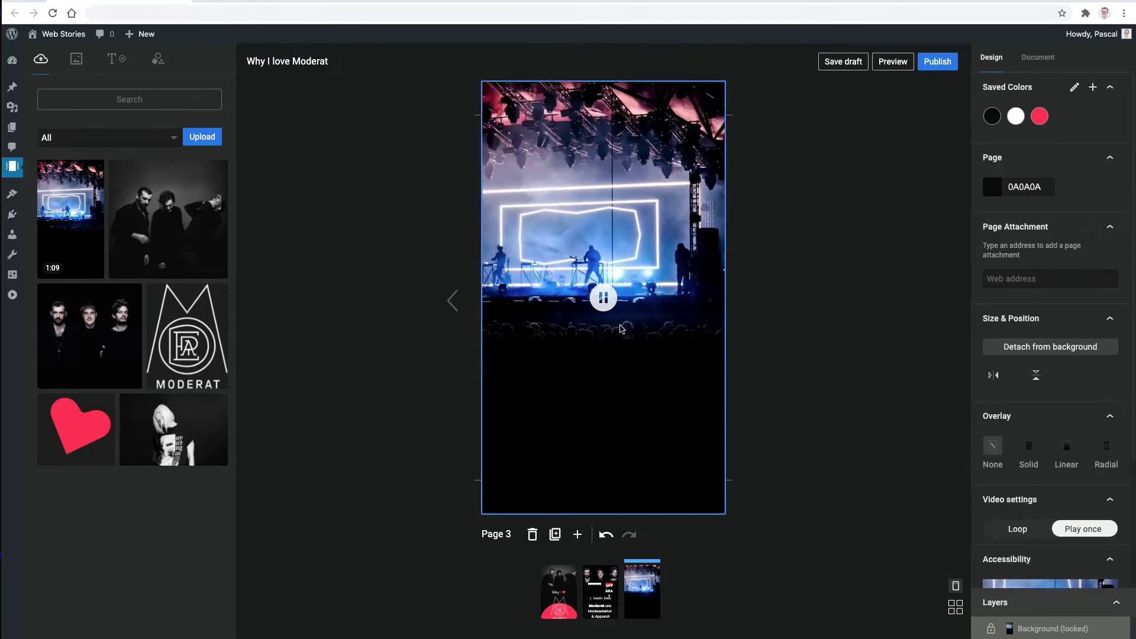
left_click(116, 58)
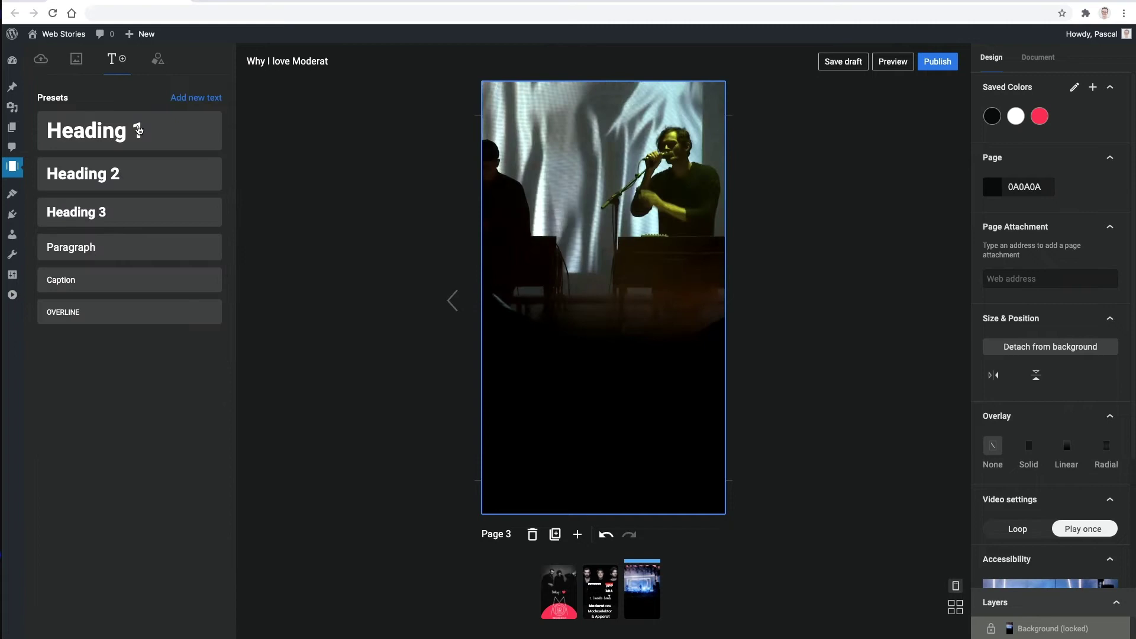
left_click(138, 131)
Caption page 3 'unbeatable live shows' in Shadows Into Light, size 27, centred, below the stage scene.
left_click(1027, 409)
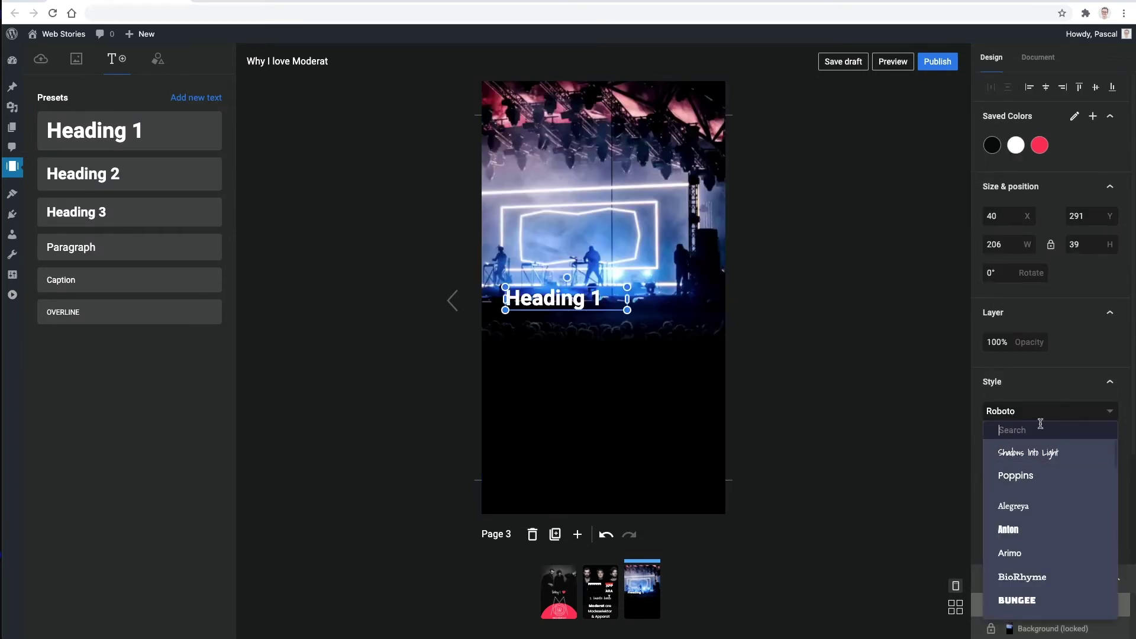
left_click(1032, 453)
type("unbeatable live shows")
double_click(1101, 439)
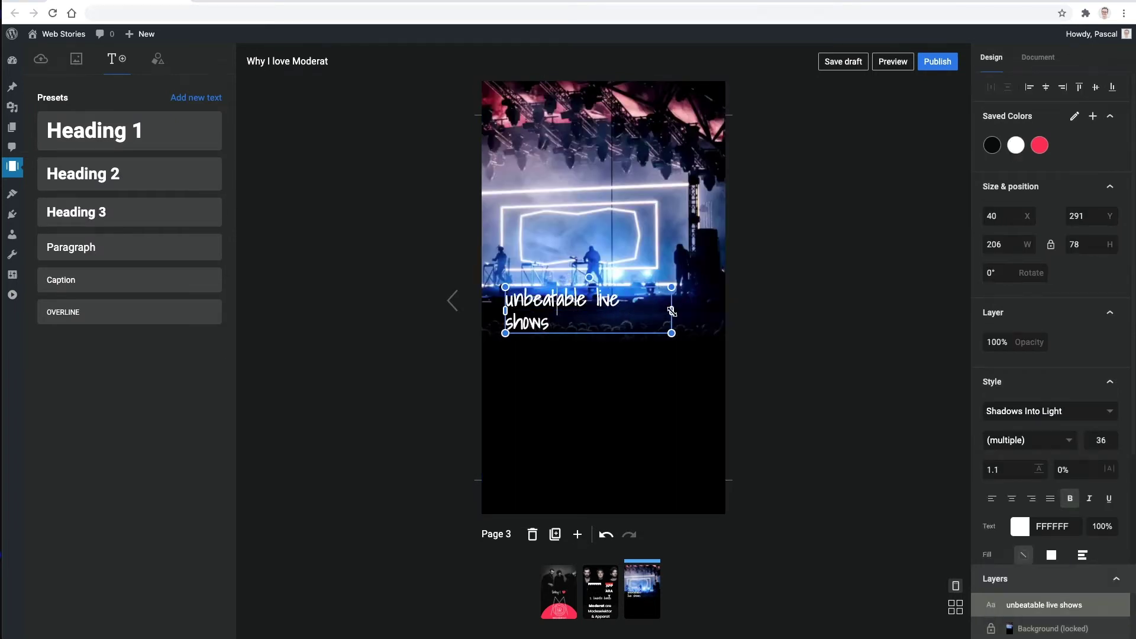
type("27")
left_click(1012, 499)
left_click_drag(594, 295, 612, 342)
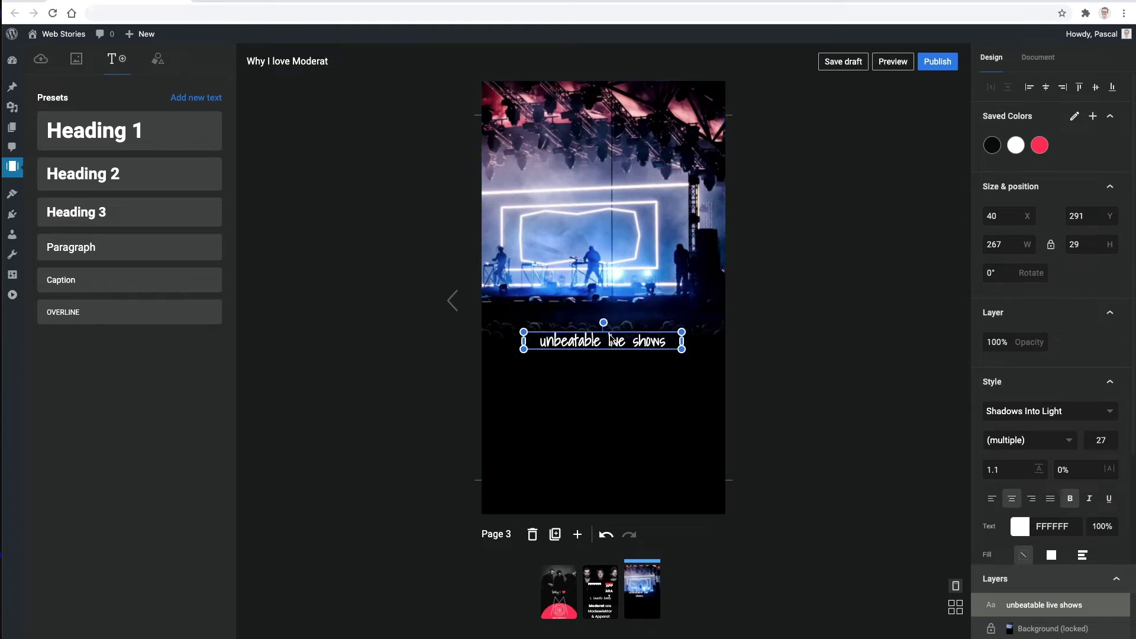
left_click_drag(685, 343, 734, 343)
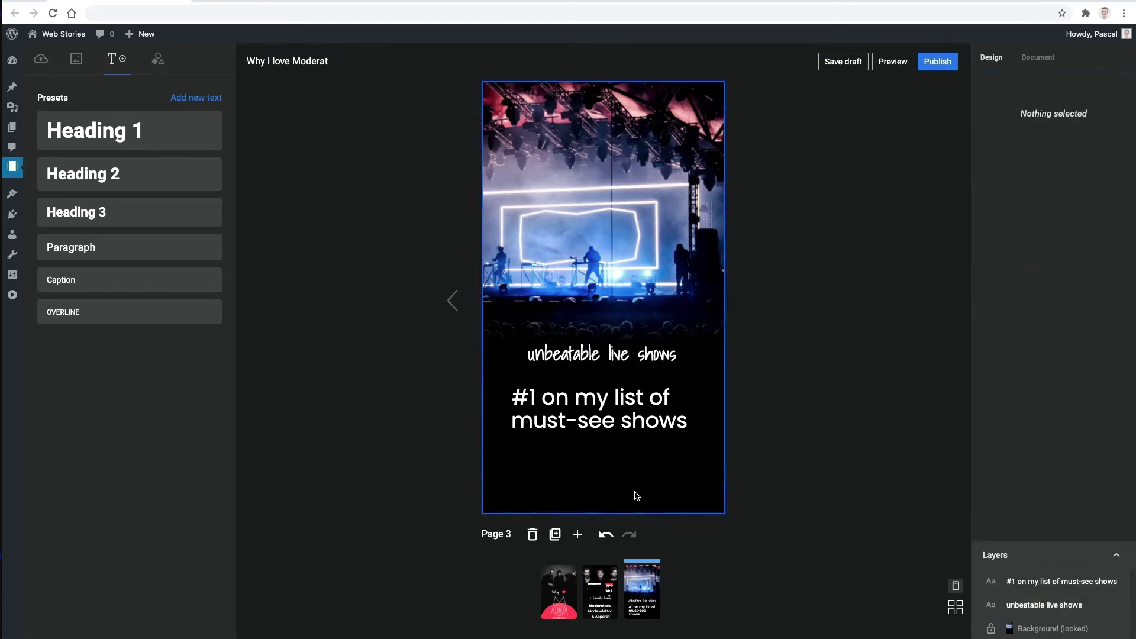
Give page 3 a Page Attachment to moderat.fm with the 'Concert details' call to action.
left_click(947, 342)
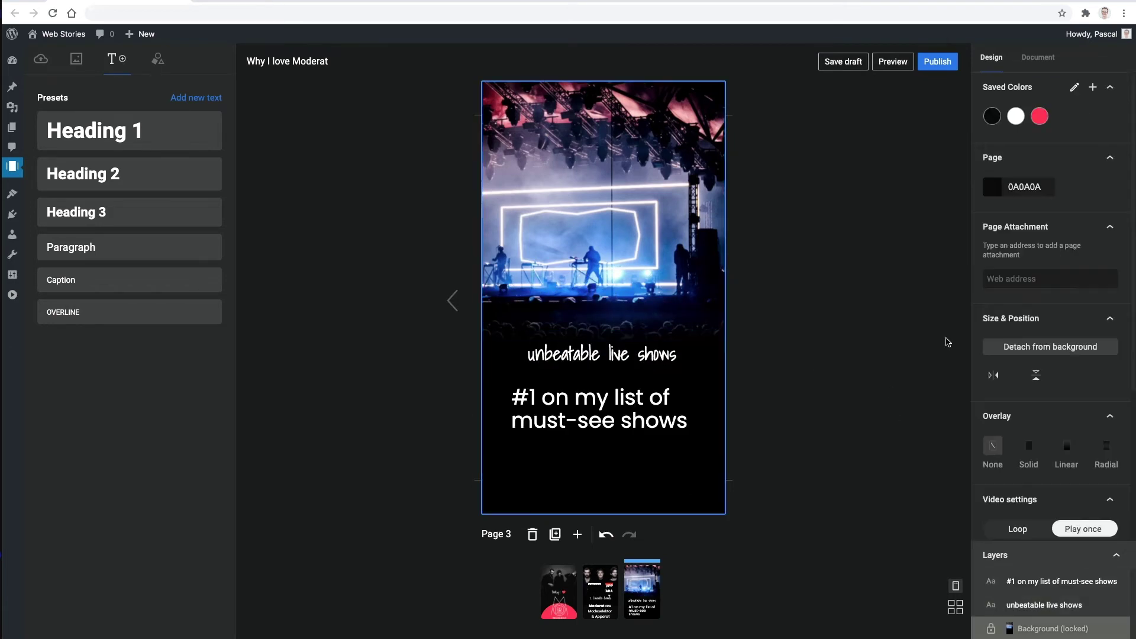
type("https://moderat.fm")
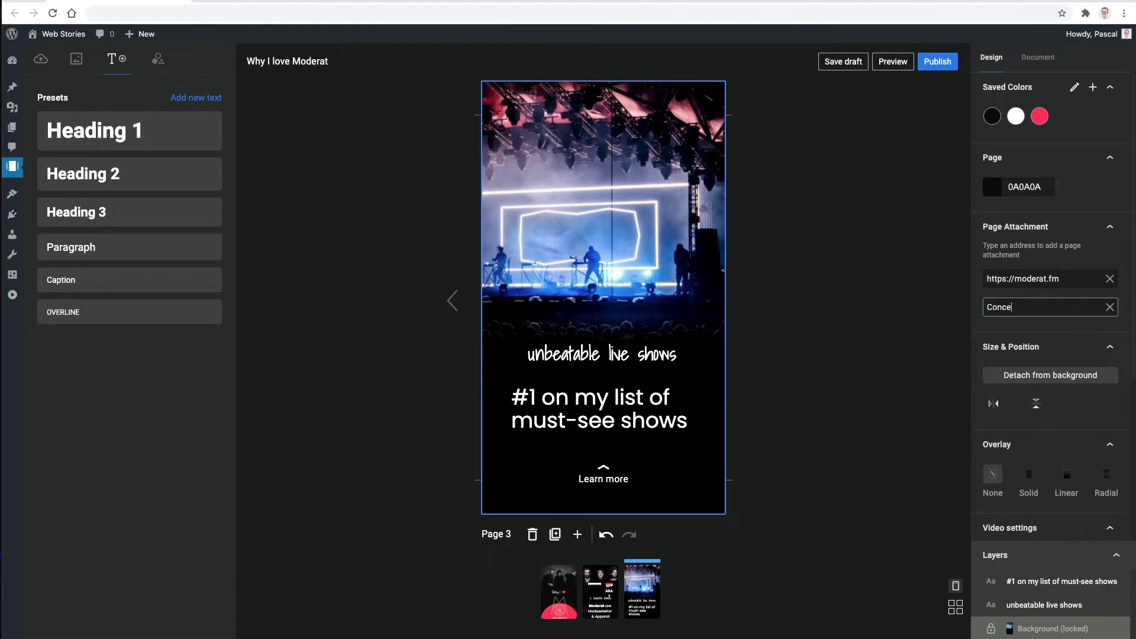
type("s")
left_click(840, 371)
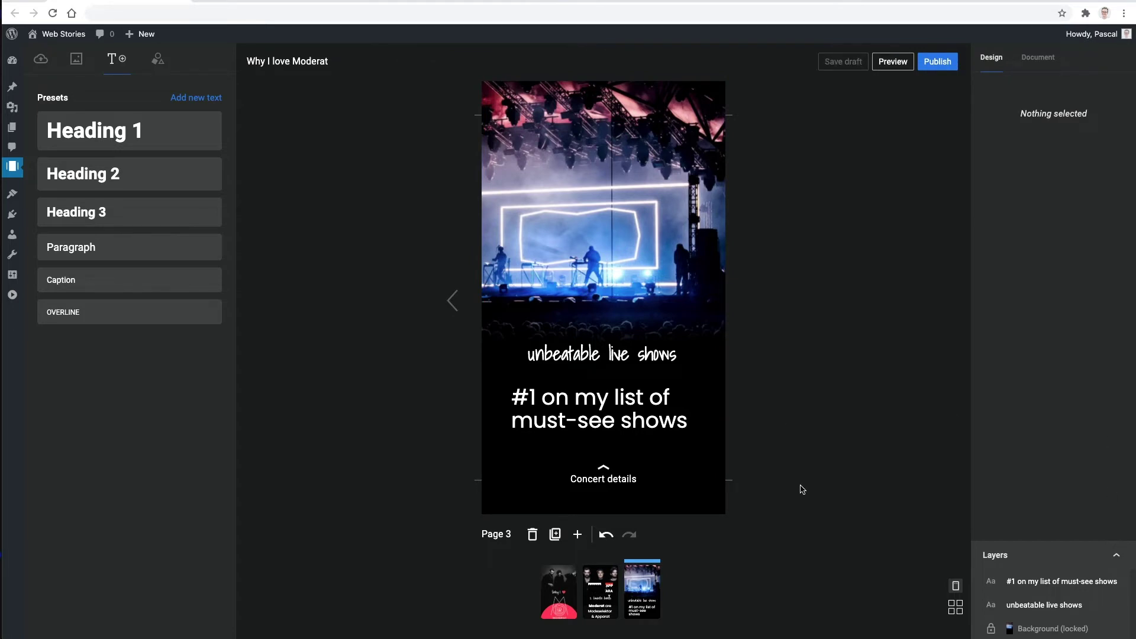
Duplicate page 3 as page 4 and change its small heading to 'also check out'.
left_click(555, 535)
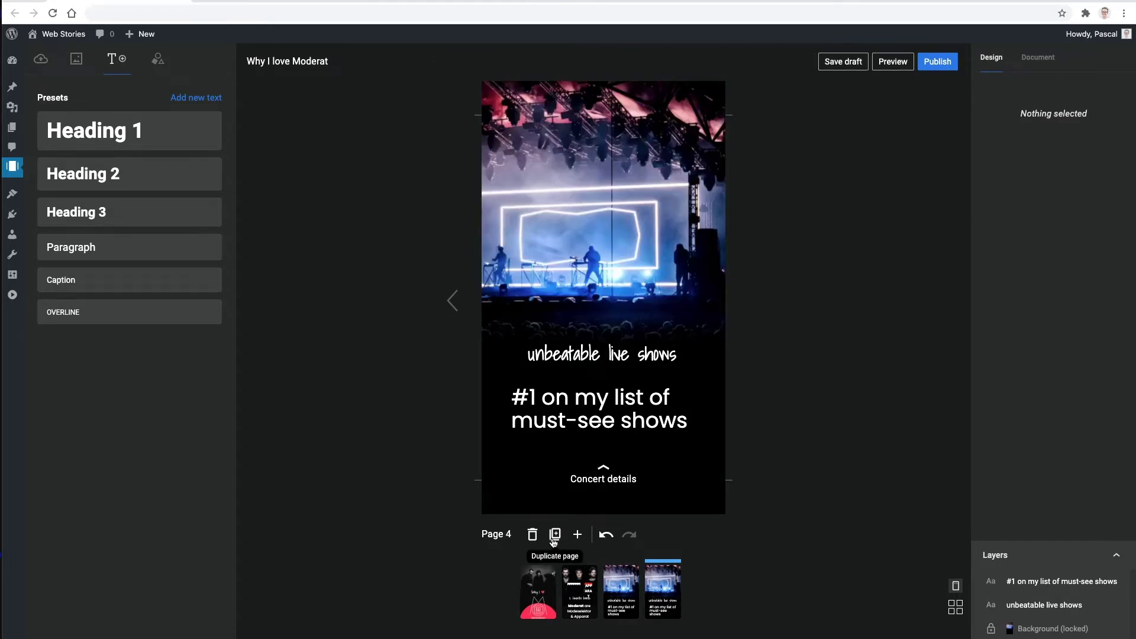
double_click(602, 354)
type("also check out")
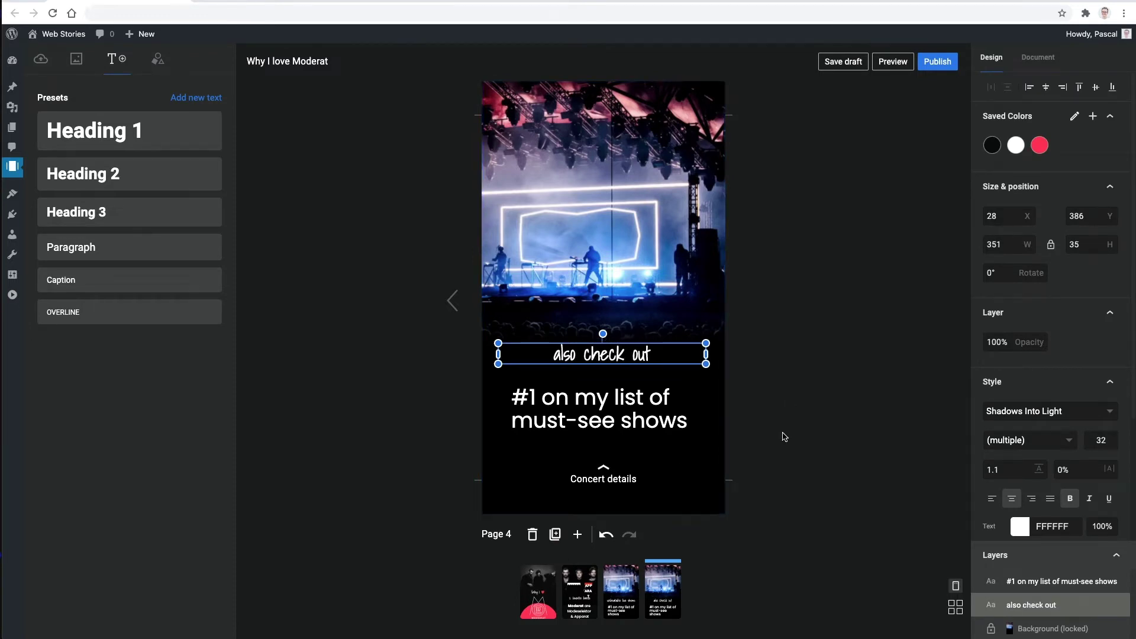
left_click(862, 372)
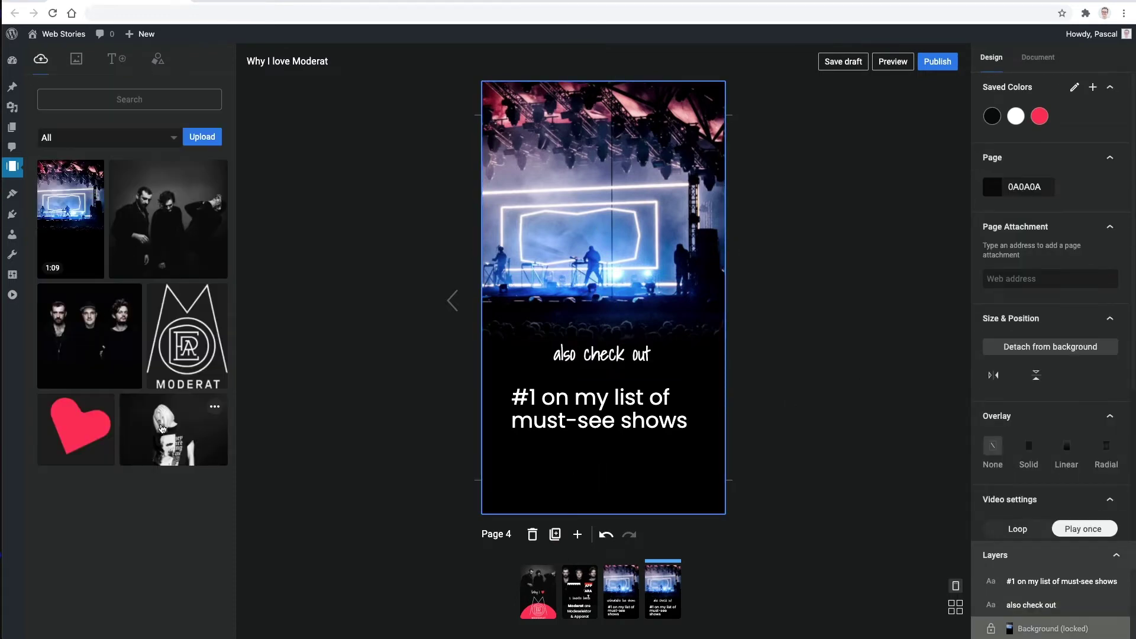
Make the blonde woman's photo the flipped page background and move 'also check out' higher.
left_click_drag(162, 428, 488, 209)
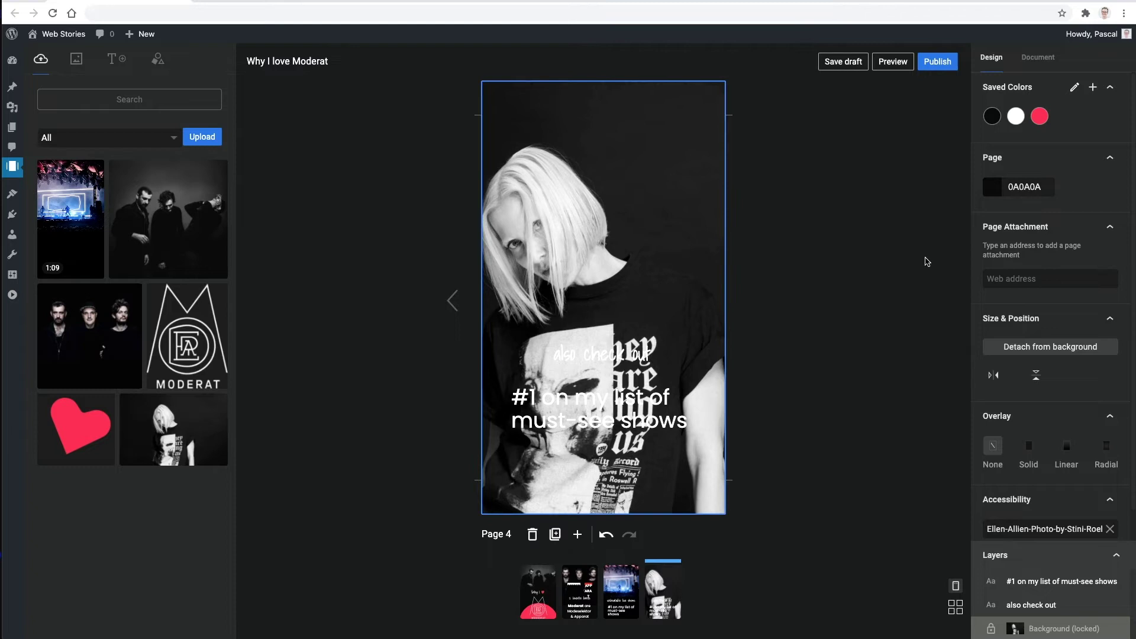
left_click(993, 379)
left_click(832, 341)
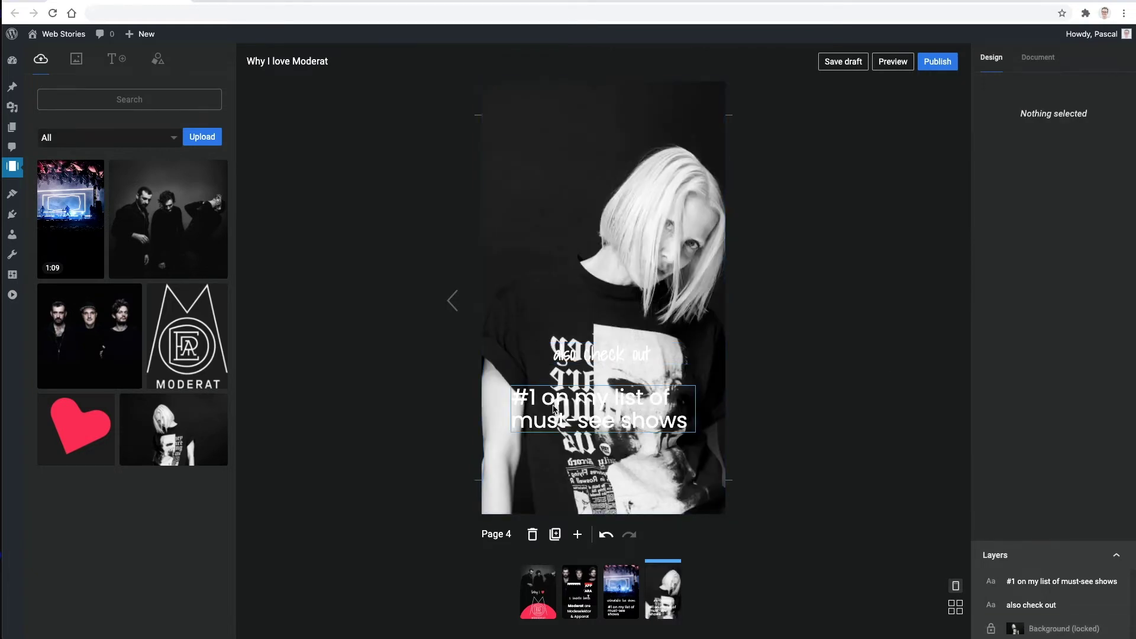
left_click_drag(591, 360, 590, 330)
Shift the page 4 background photo to the left within its frame.
left_click(597, 263)
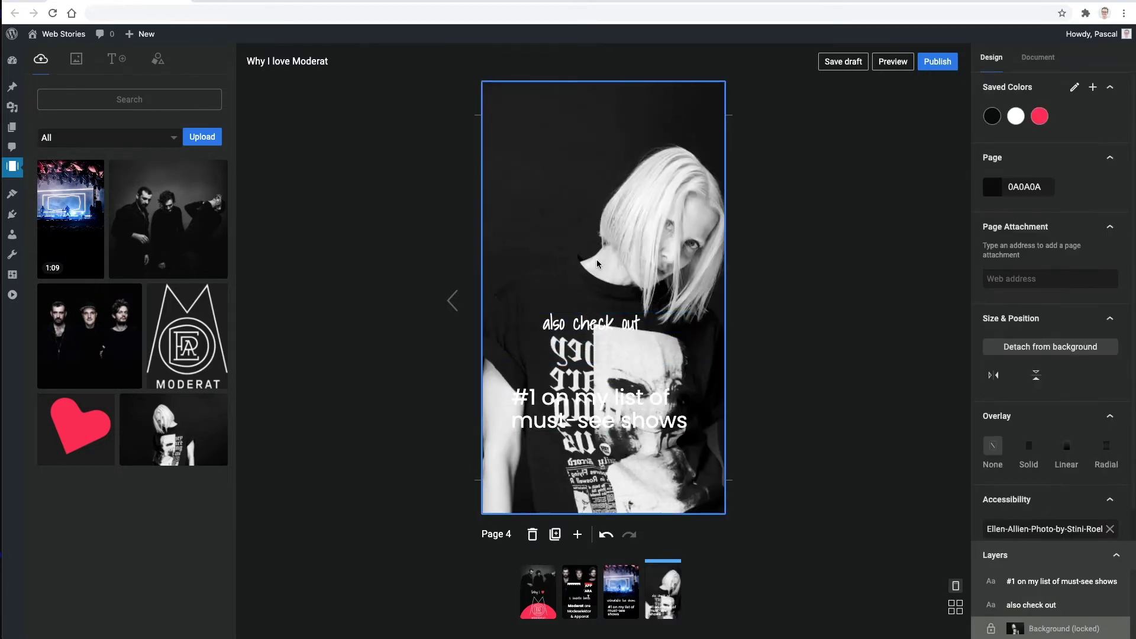
double_click(597, 264)
left_click_drag(634, 288, 533, 290)
left_click(816, 550)
Replace the big '#1 on my list' text with 'Ellen Allien'.
left_click(619, 353)
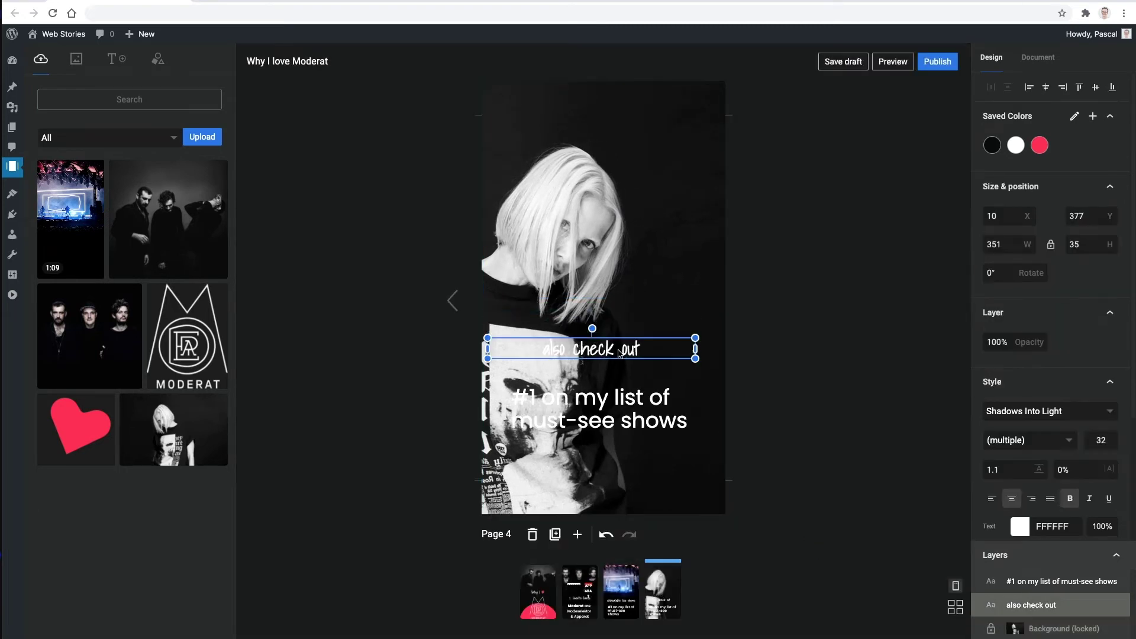
double_click(592, 408)
key("ctrl+a")
type("Ellen Allien")
Give 'also check out' a black highlight background.
left_click(565, 359)
left_click(1083, 453)
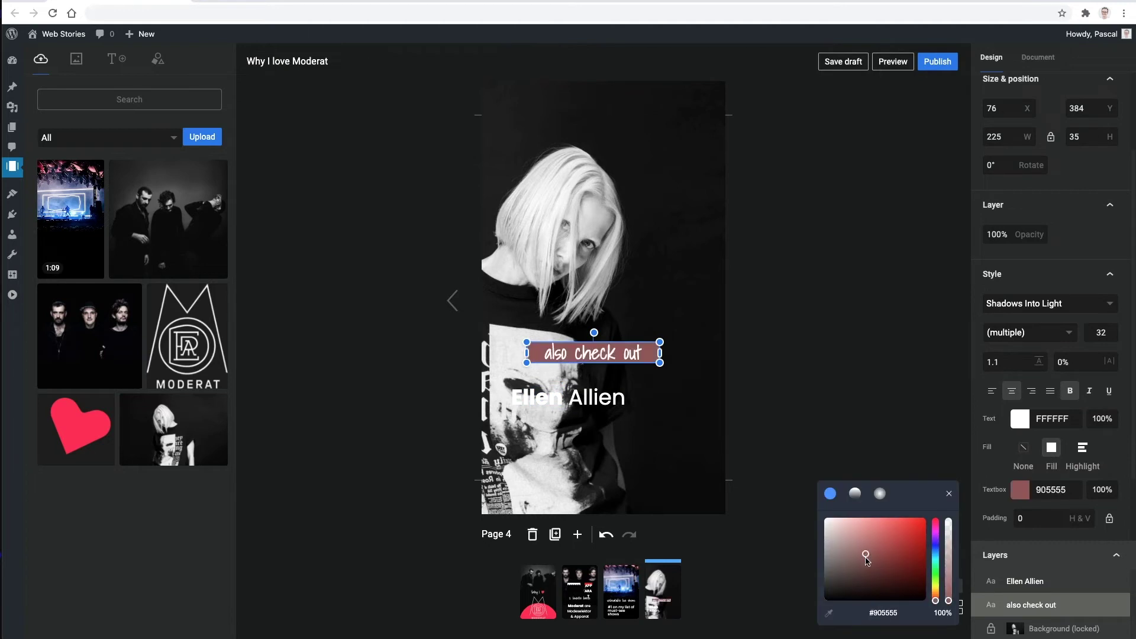
left_click(828, 609)
left_click(612, 412)
left_click(654, 431)
Place an enlarged red heart behind the text at lower right, then add a new text element.
left_click_drag(76, 426, 647, 355)
left_click_drag(1036, 470, 1036, 512)
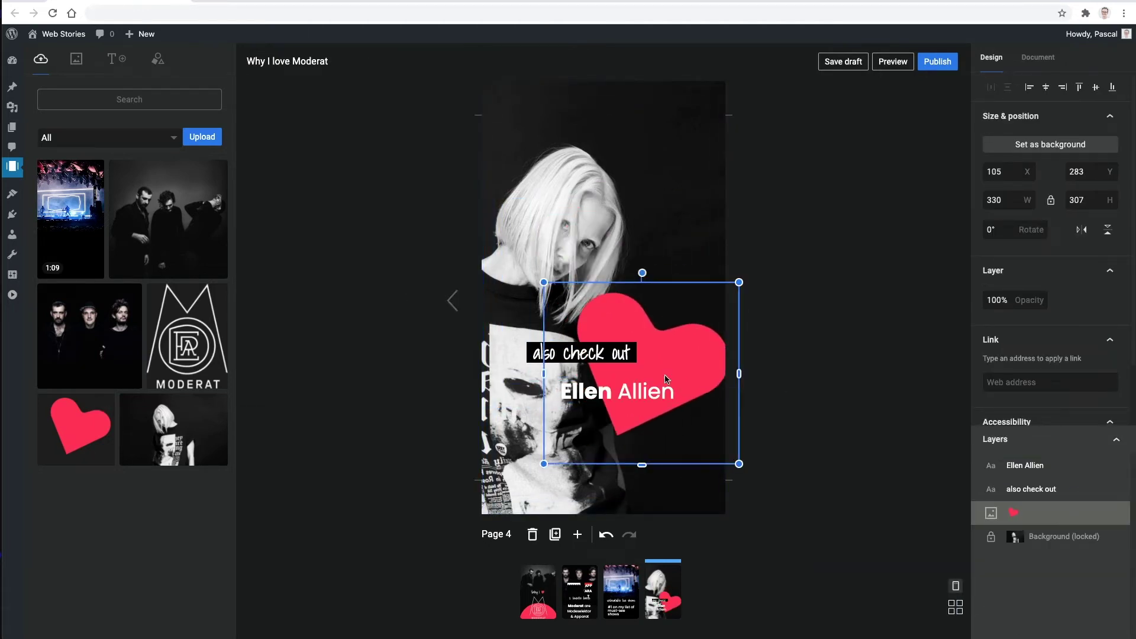
left_click_drag(639, 378, 658, 435)
left_click(586, 348)
left_click(594, 395)
left_click(406, 400)
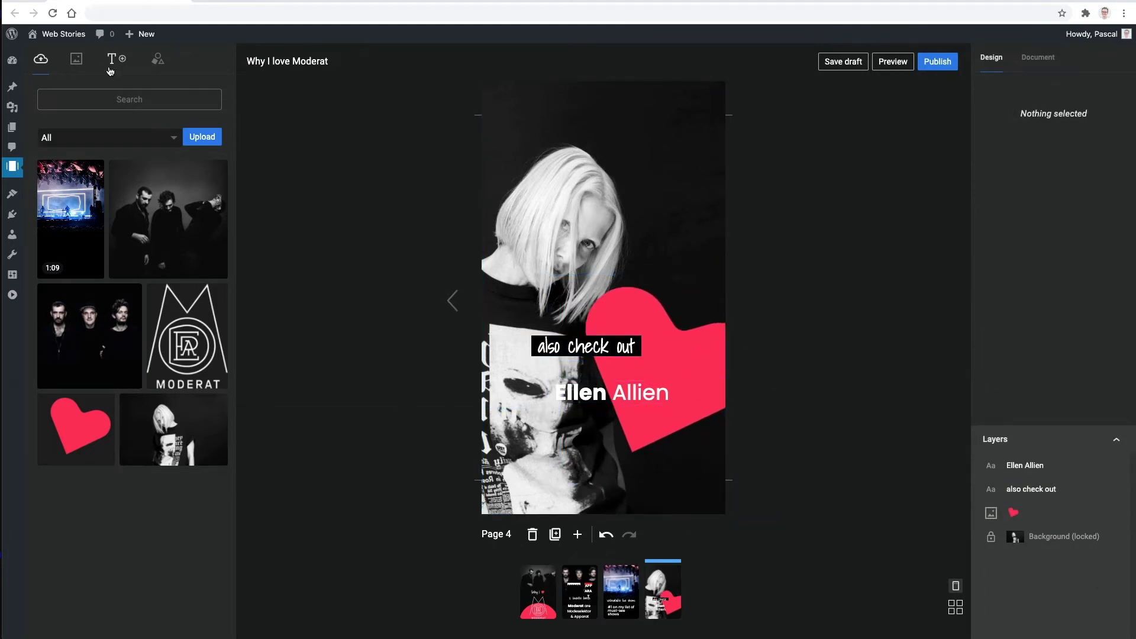
left_click(116, 59)
left_click(196, 97)
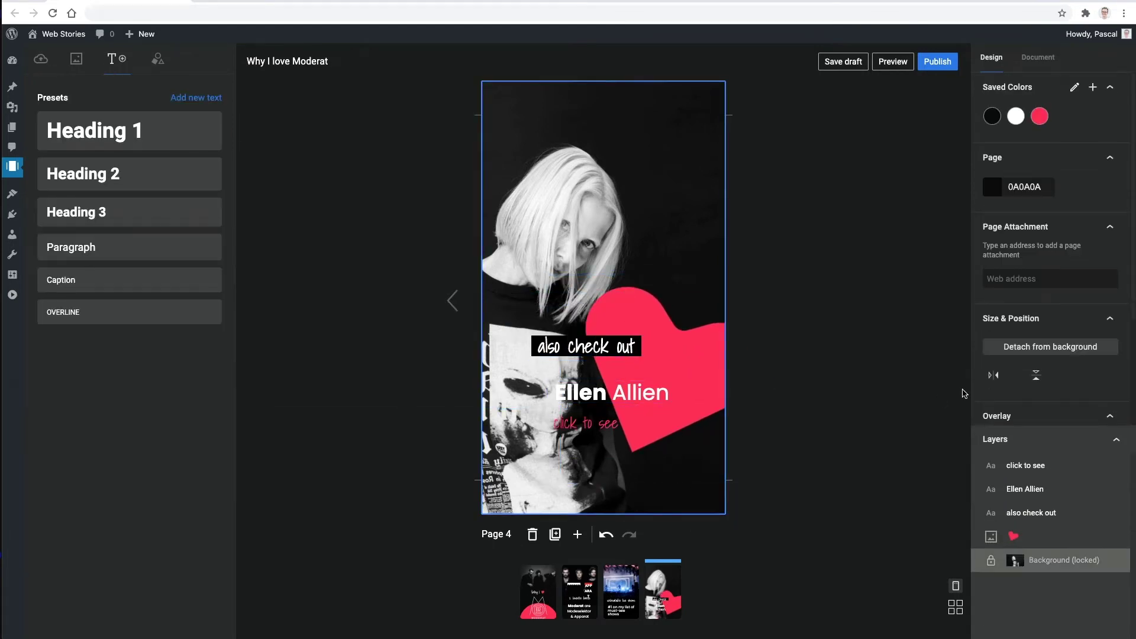
Darken the page 4 background with a linear gradient overlay and adjust its reach.
scroll(1053, 326, "down", 3)
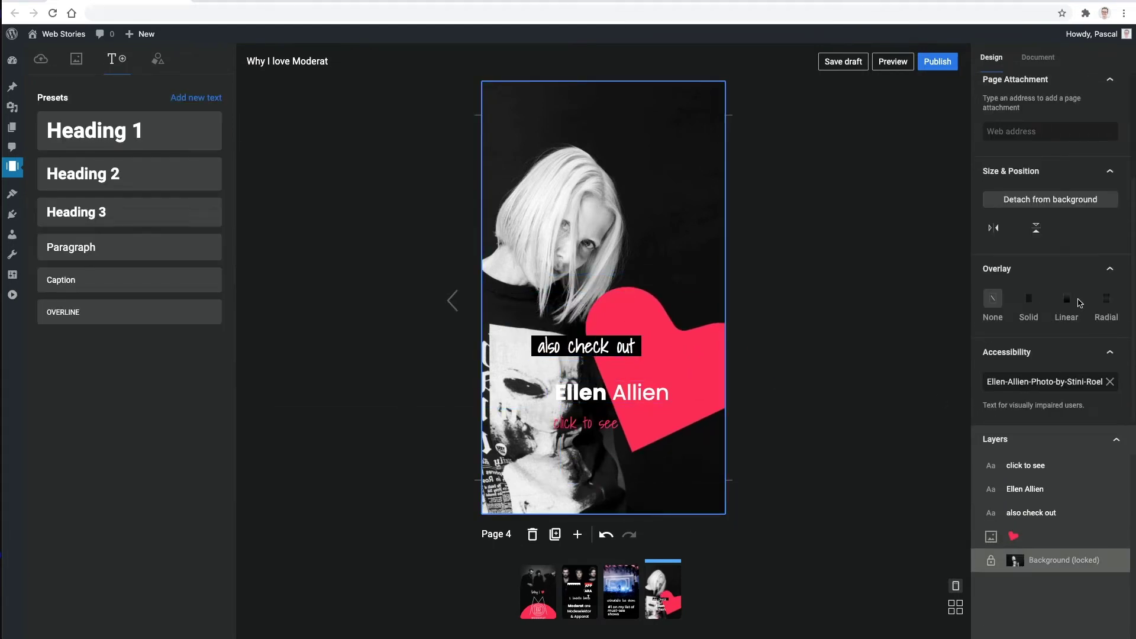
left_click(1067, 300)
left_click(1020, 341)
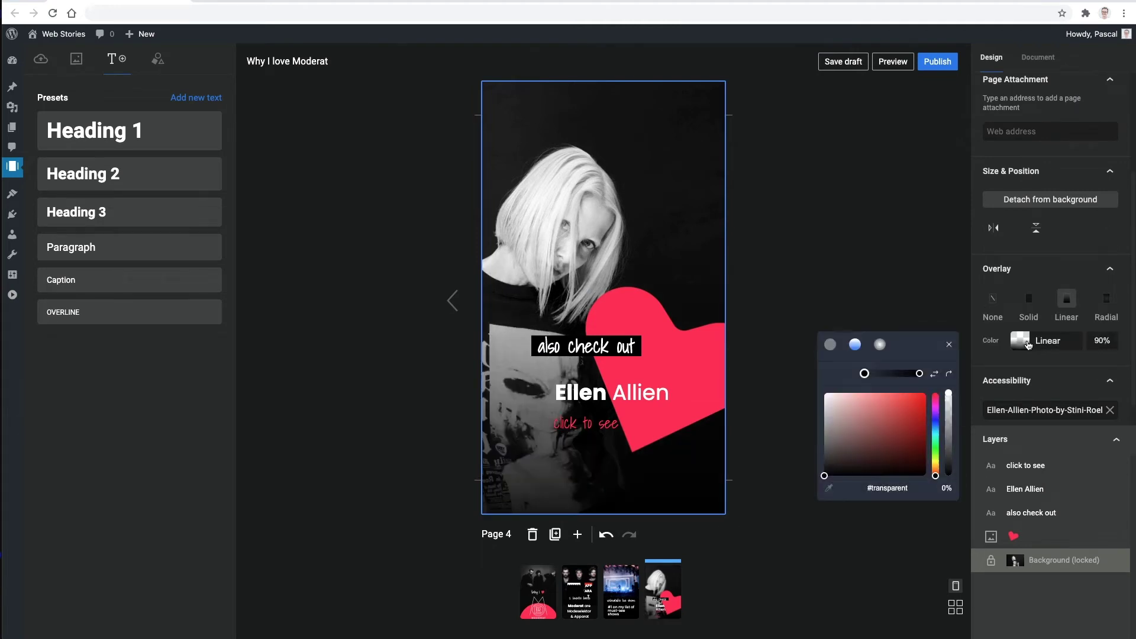
left_click_drag(858, 375, 838, 376)
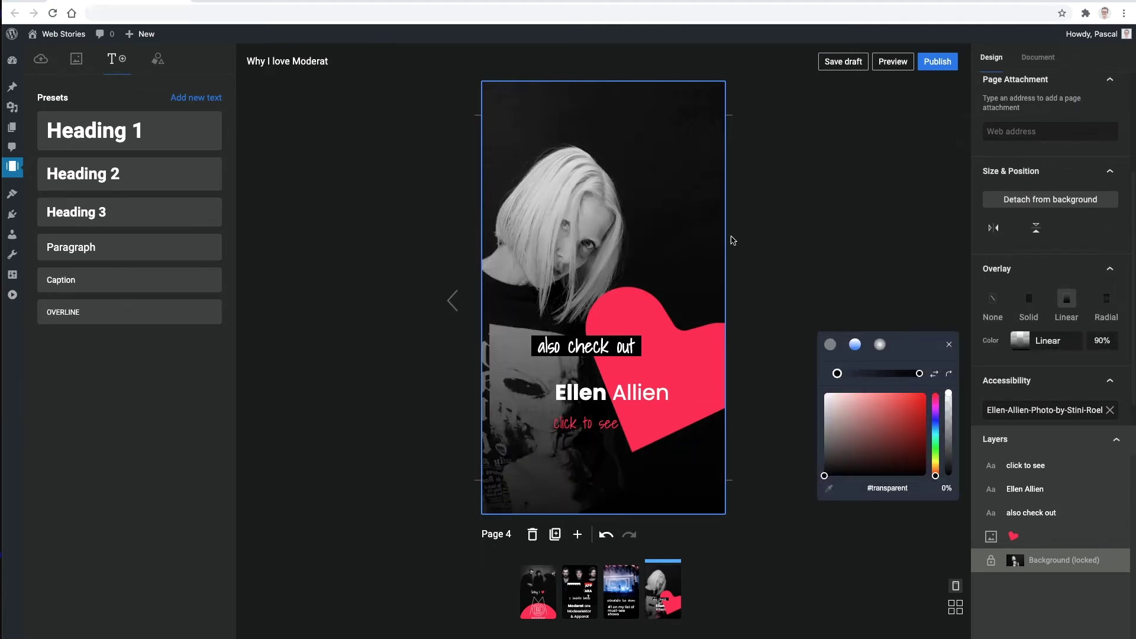
left_click(733, 239)
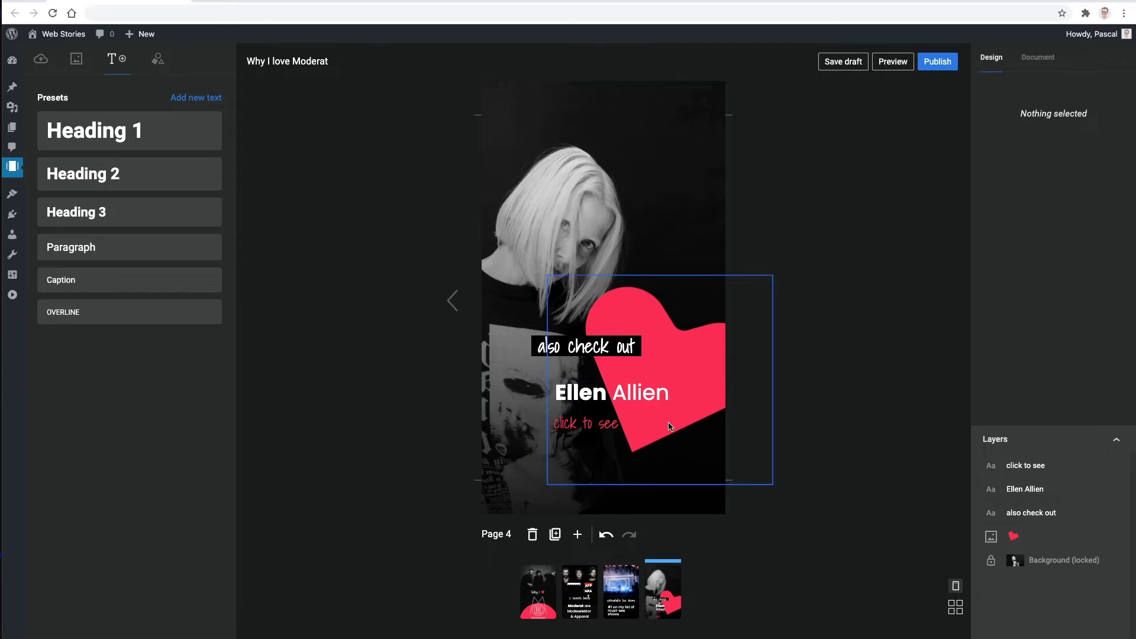
left_click(619, 431)
scroll(1021, 343, "down", 5)
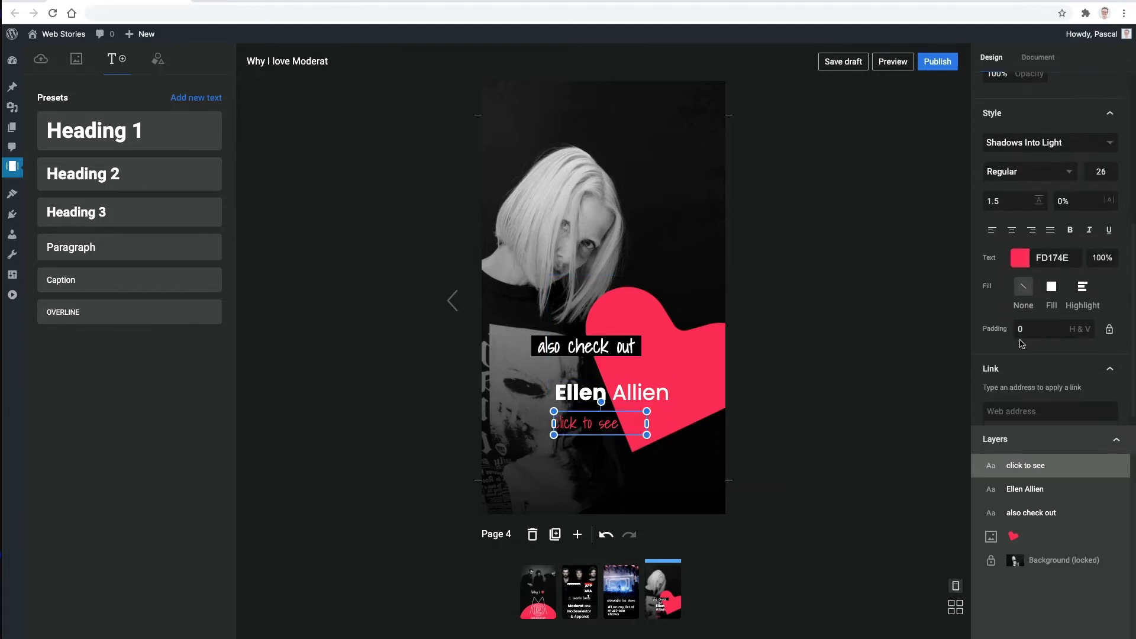
scroll(1020, 341, "up", 5)
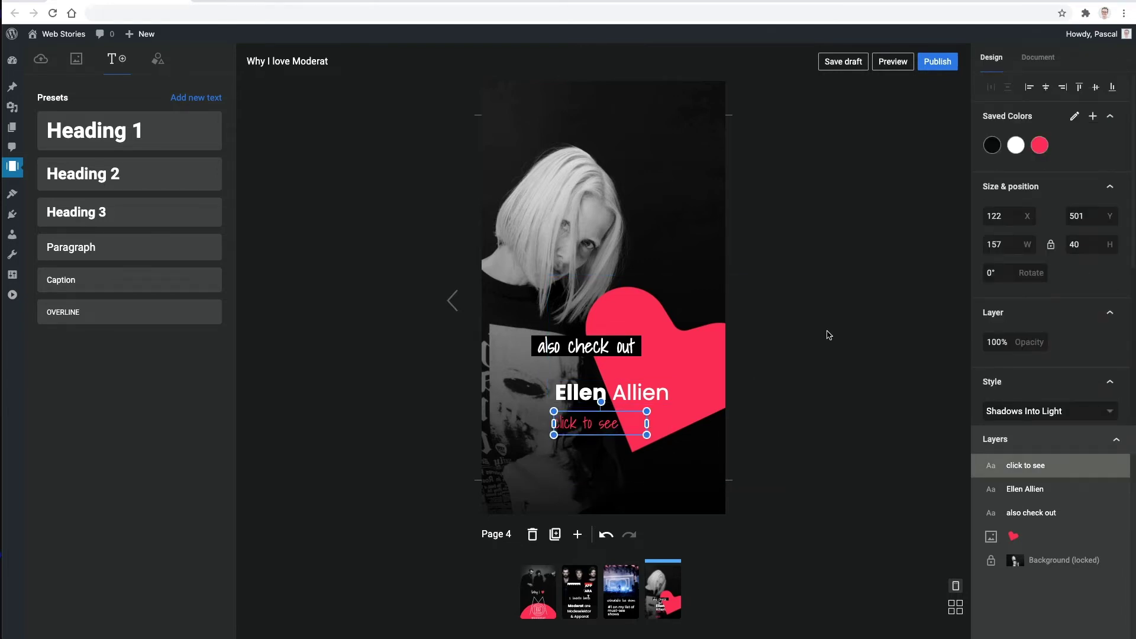
left_click(587, 424)
scroll(1040, 373, "down", 5)
left_click(1030, 397)
type("https://www.ellenallien.de/")
scroll(1053, 409, "down", 1)
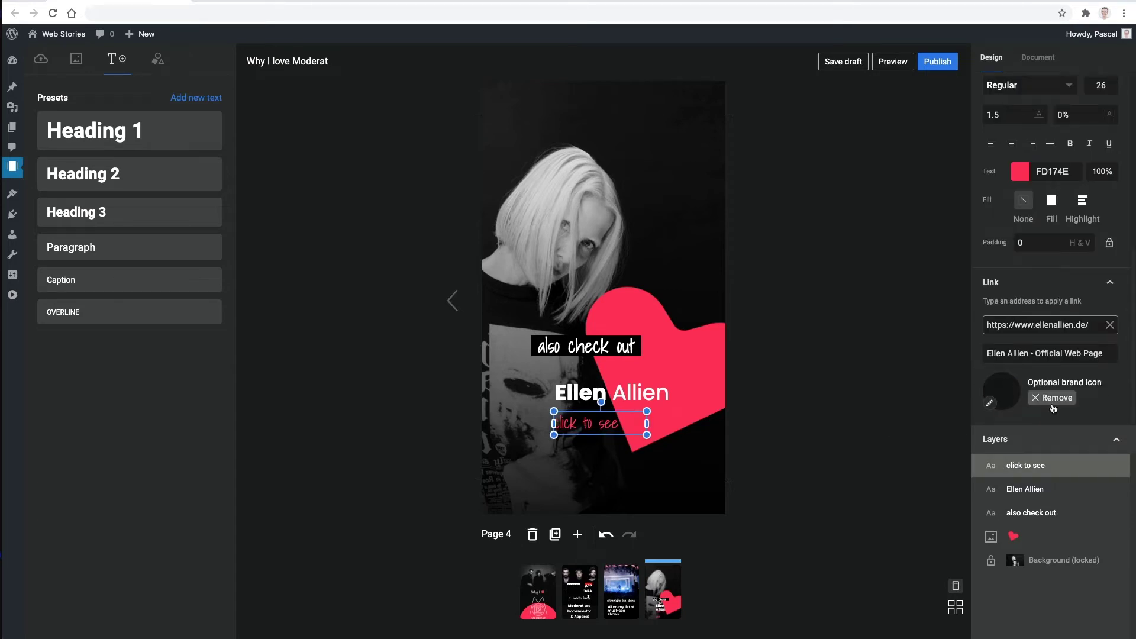
left_click(814, 362)
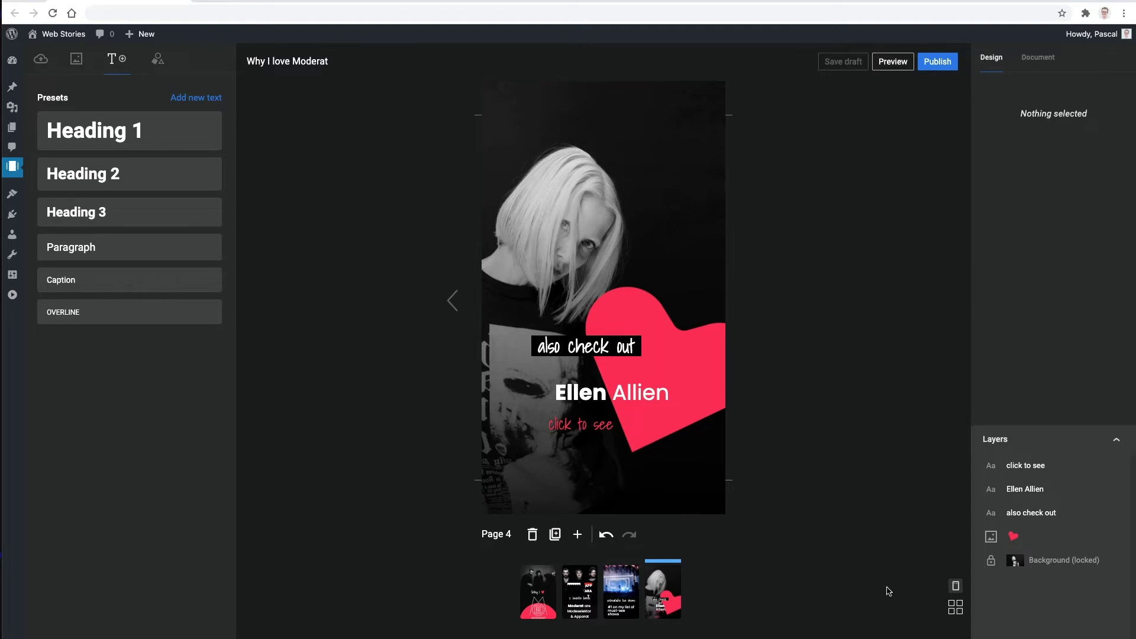
Review all four pages in Grid View with larger thumbnails, testing a reorder before restoring it.
left_click(955, 607)
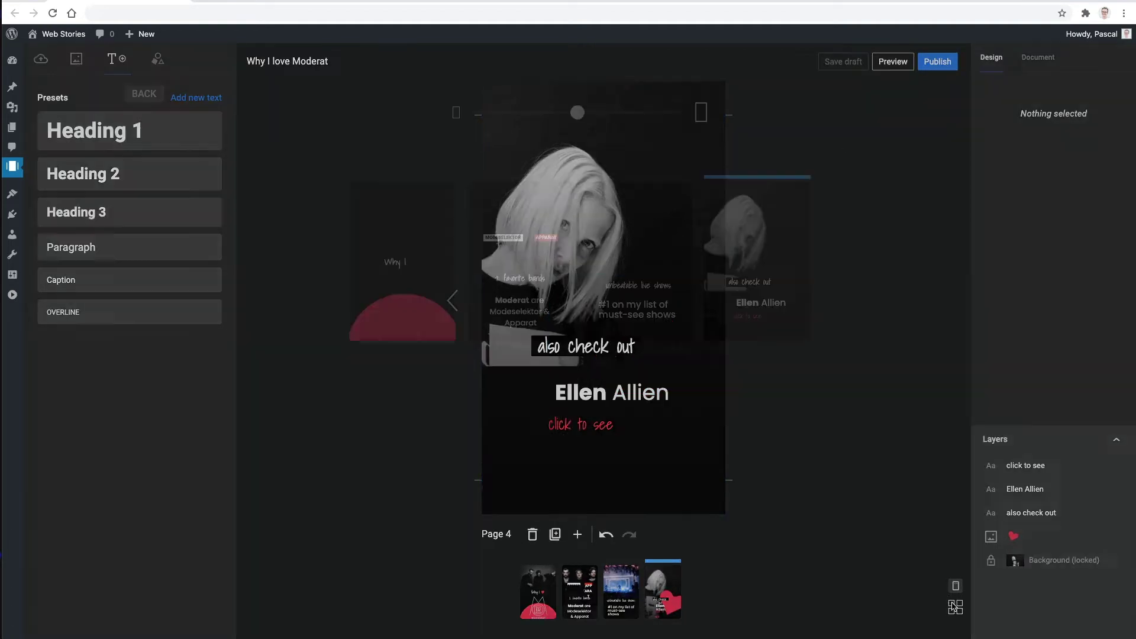
left_click_drag(591, 115, 667, 112)
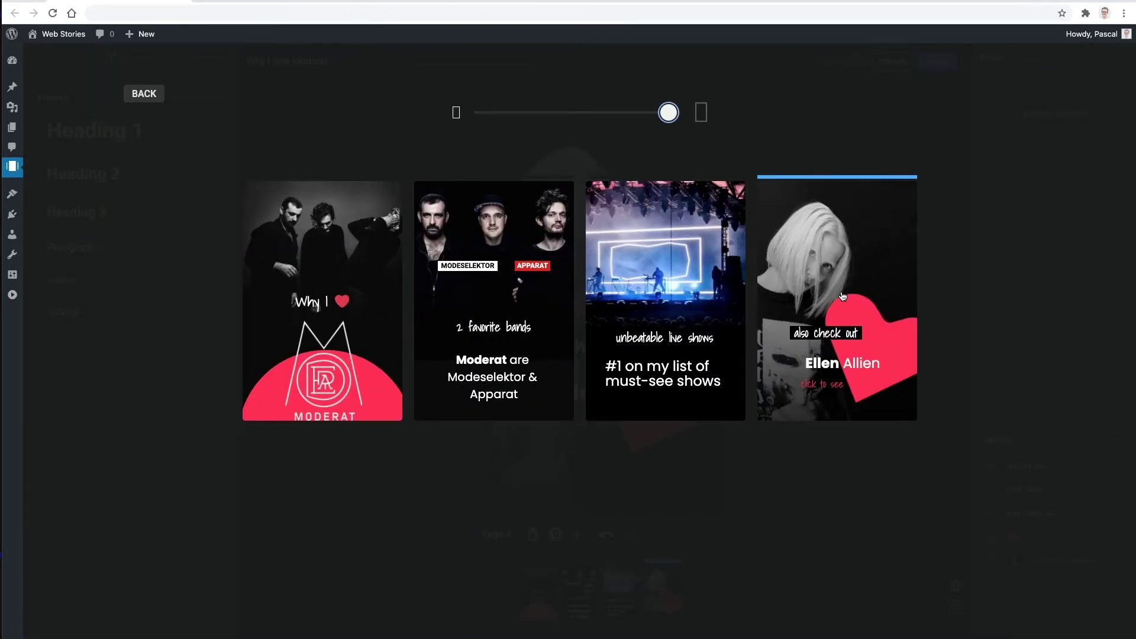
left_click_drag(842, 296, 928, 428)
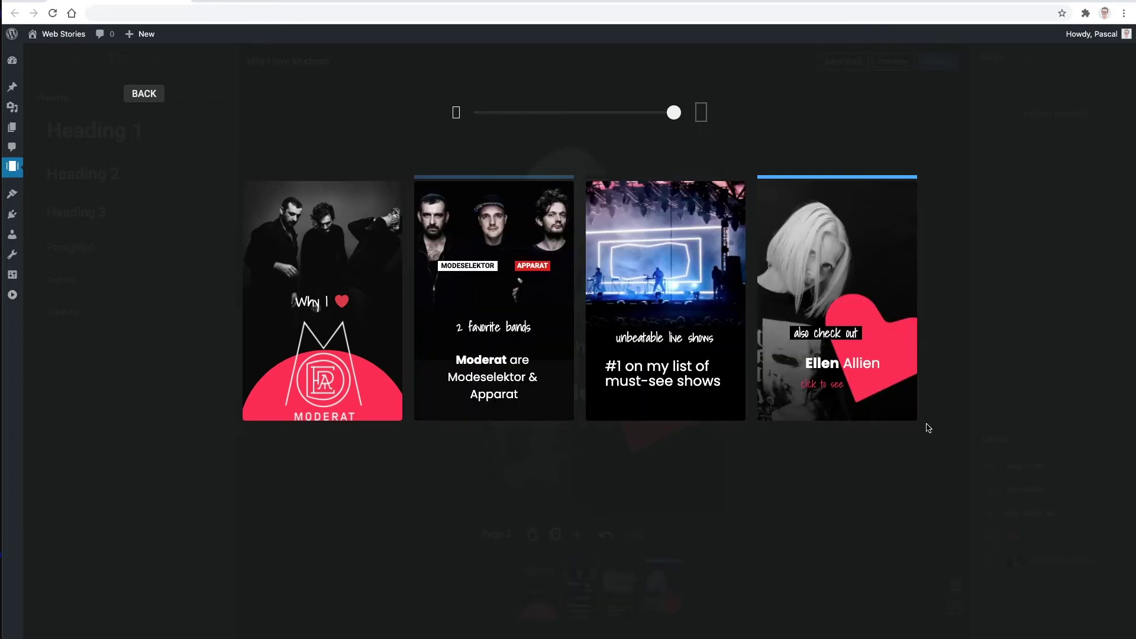
left_click(135, 94)
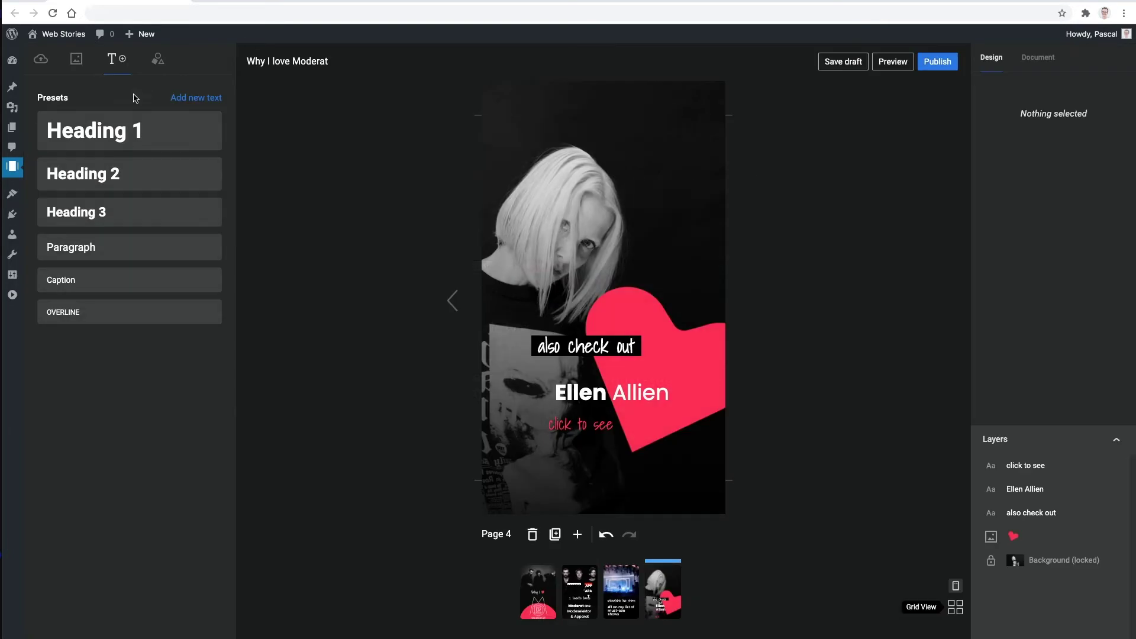
Show the Document settings with the story's publishing status and permalink.
left_click(1024, 67)
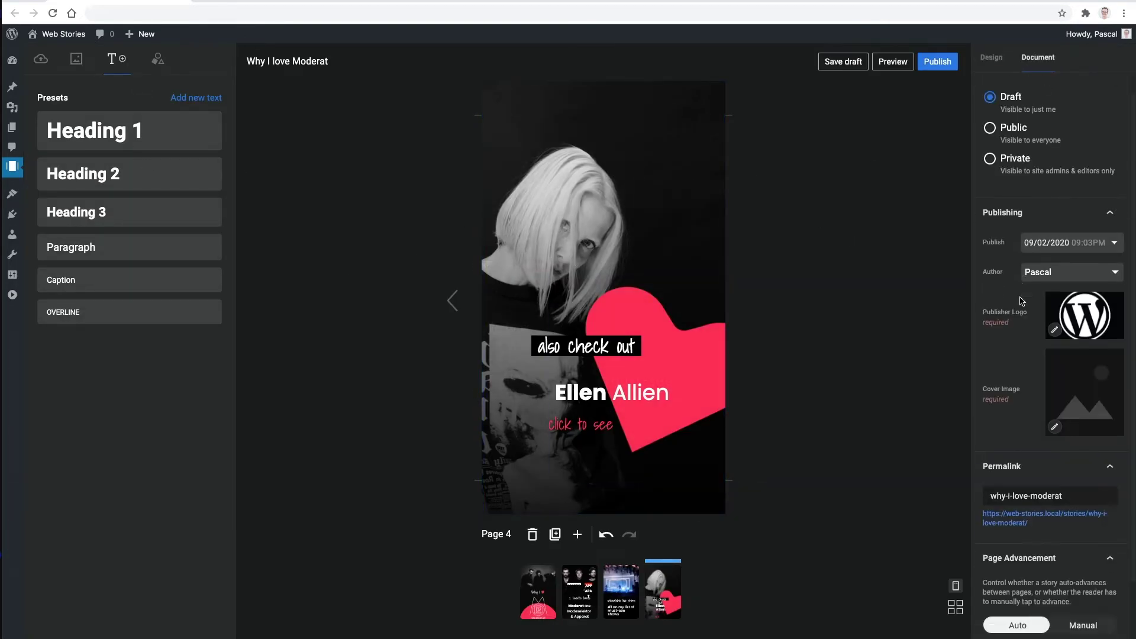
scroll(1036, 385, "down", 3)
scroll(1056, 562, "up", 3)
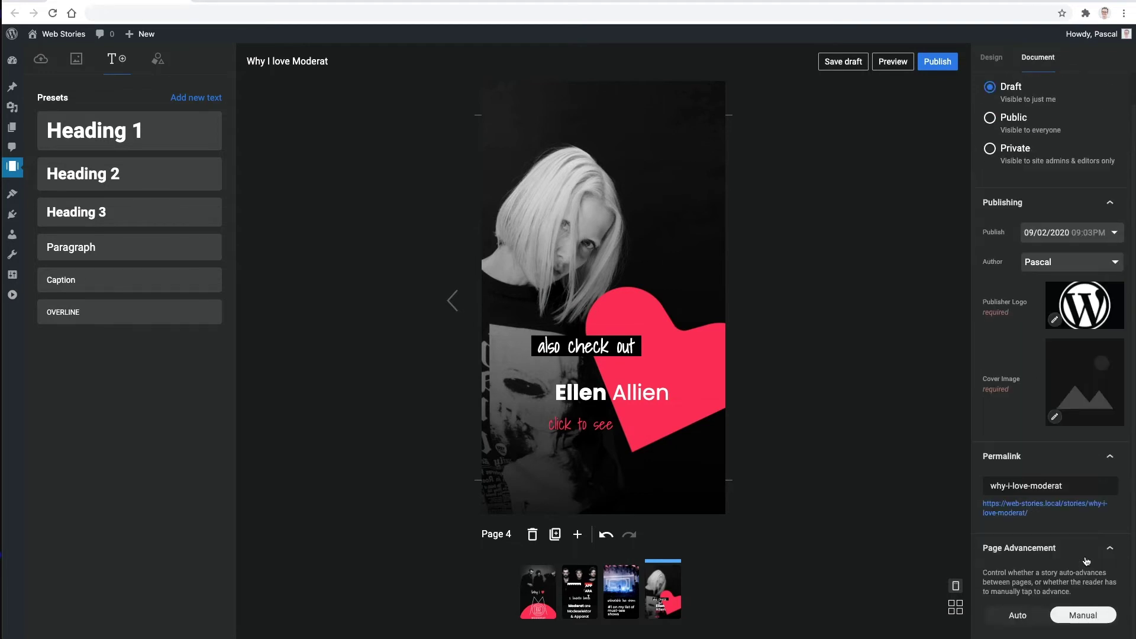
scroll(1071, 568, "down", 3)
scroll(1016, 415, "up", 3)
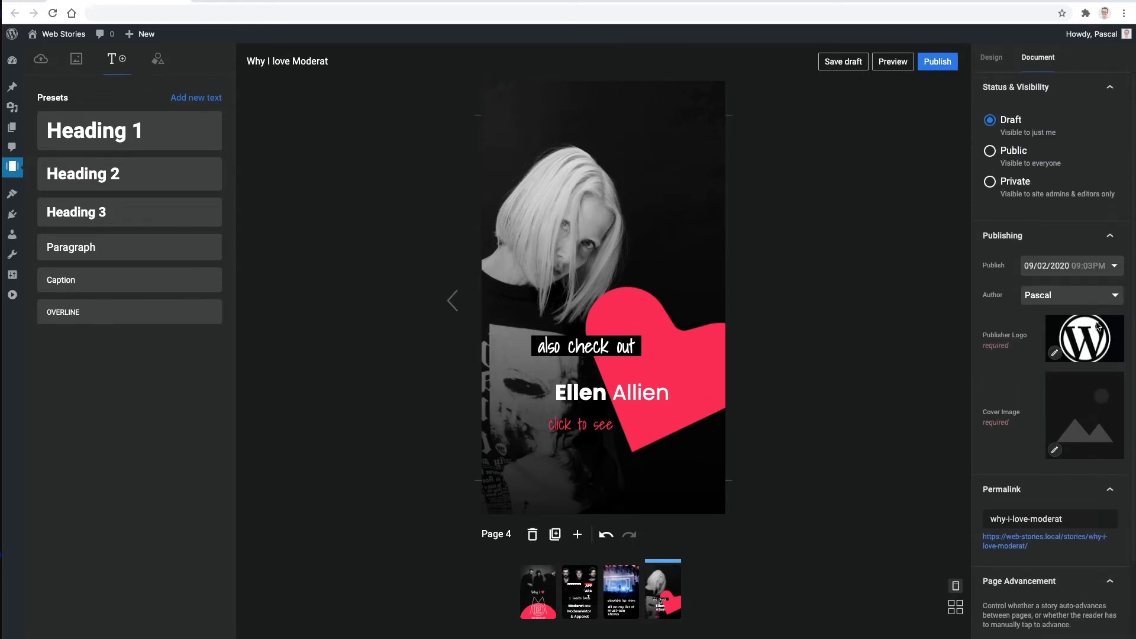
left_click(897, 62)
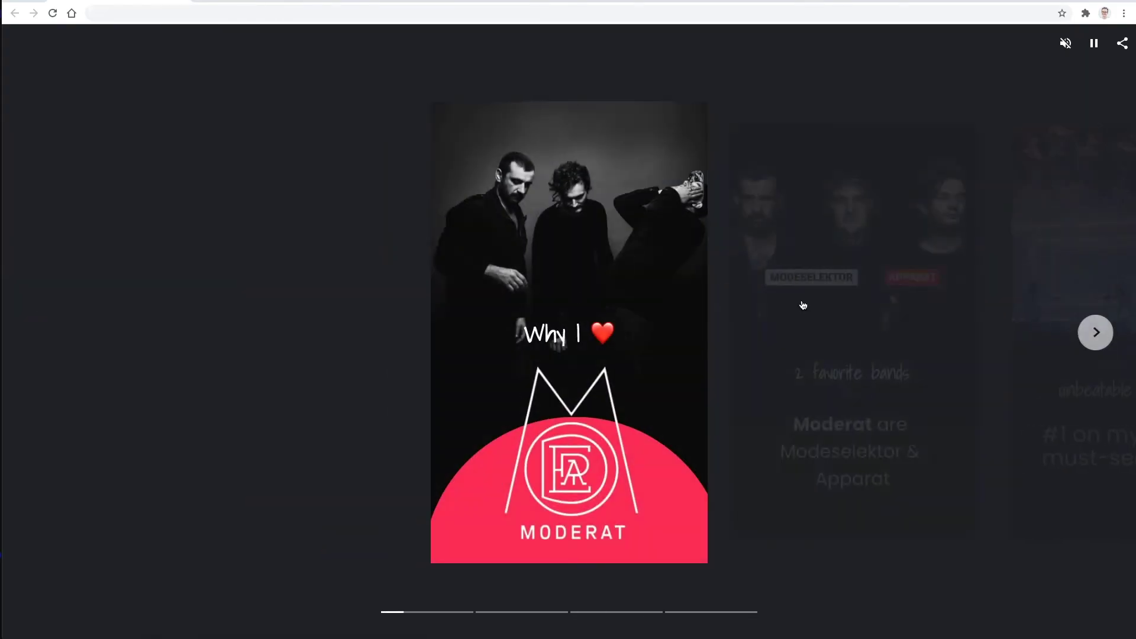
left_click(1095, 332)
left_click(1094, 333)
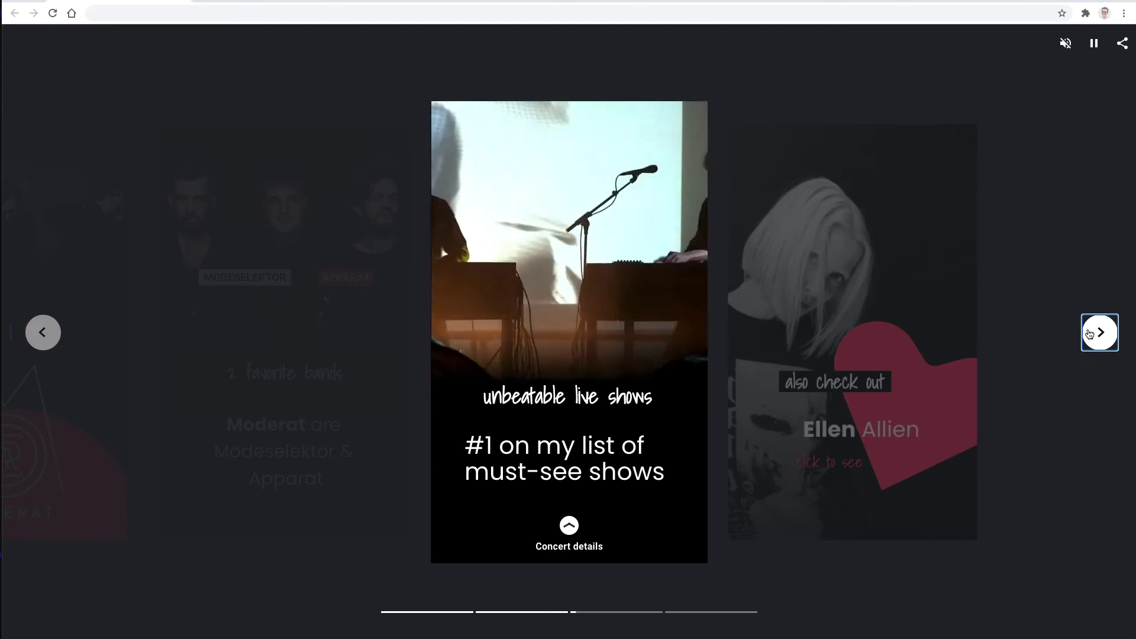
left_click(1090, 332)
key("ctrl+w")
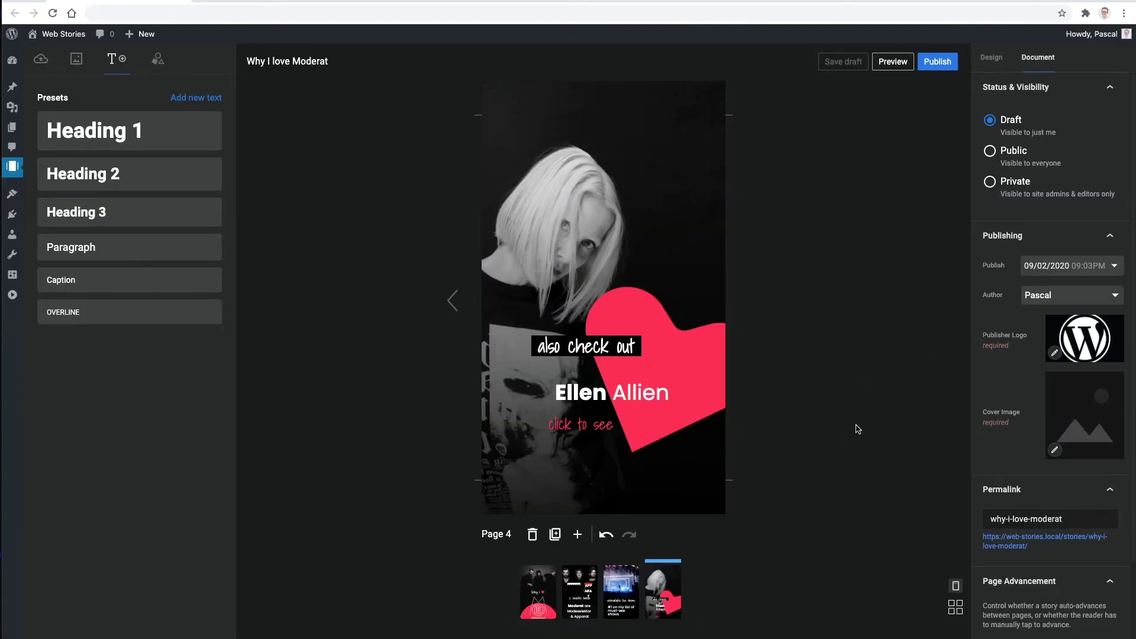
Publish the story into a new post introduced by 'Hi fellow readers, check out my new story:'.
left_click(936, 62)
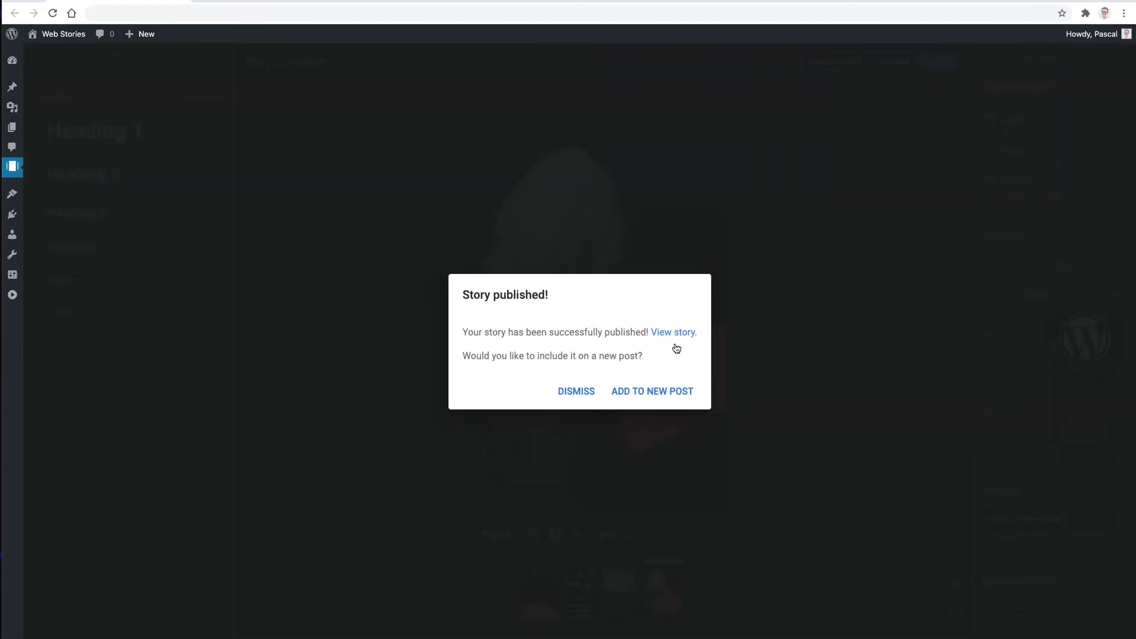
left_click(628, 397)
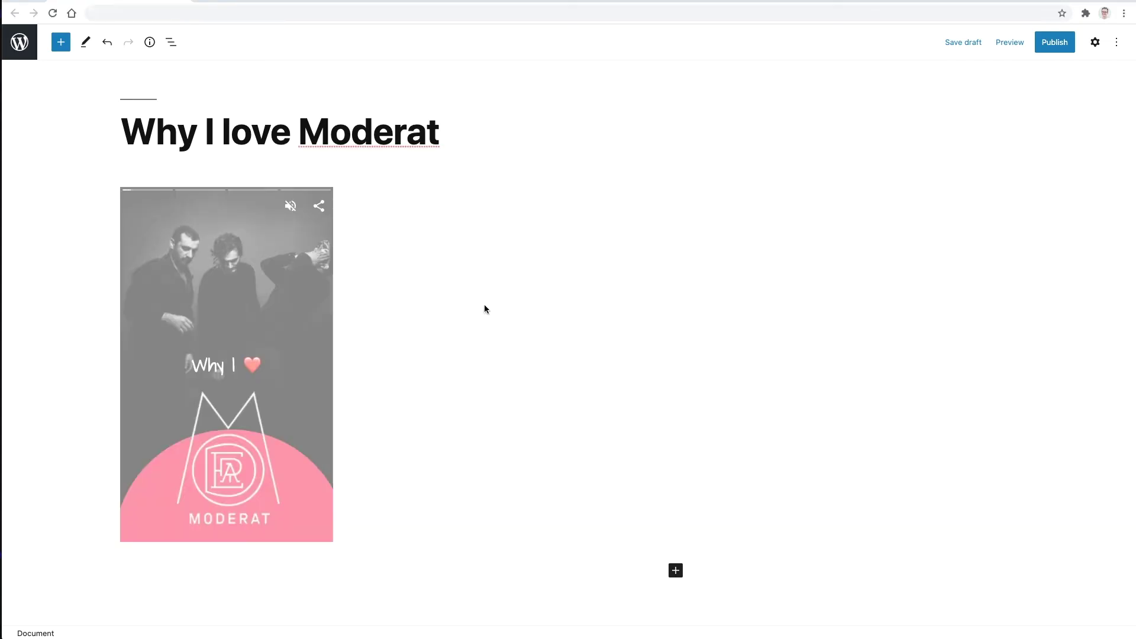
key("Return")
type("Hi fellow r")
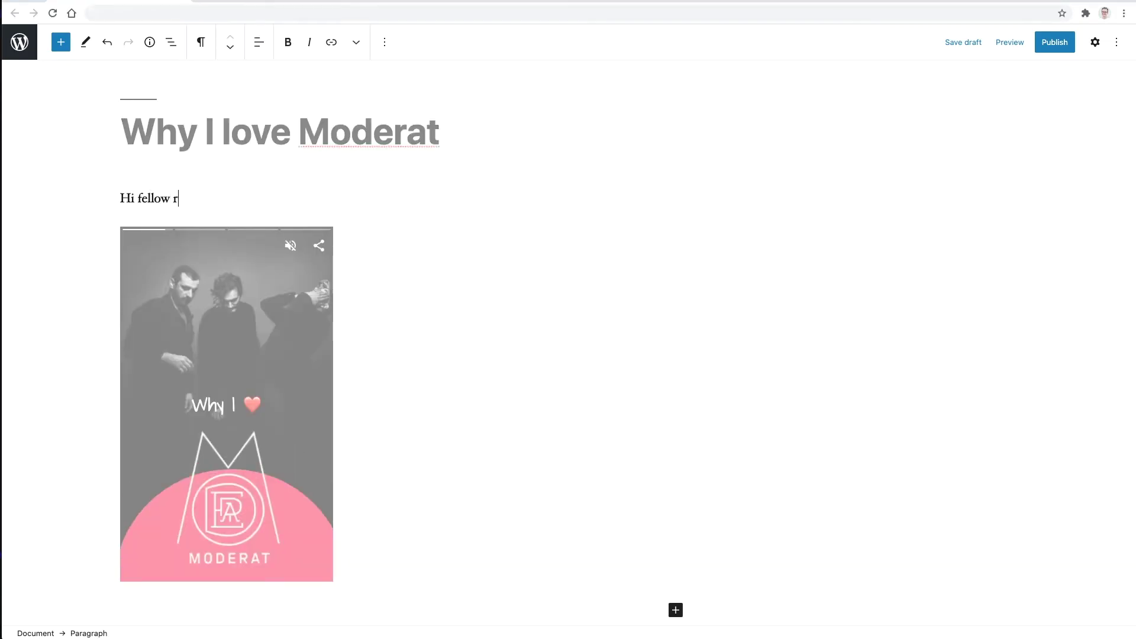
type("eaders, check out my new story:")
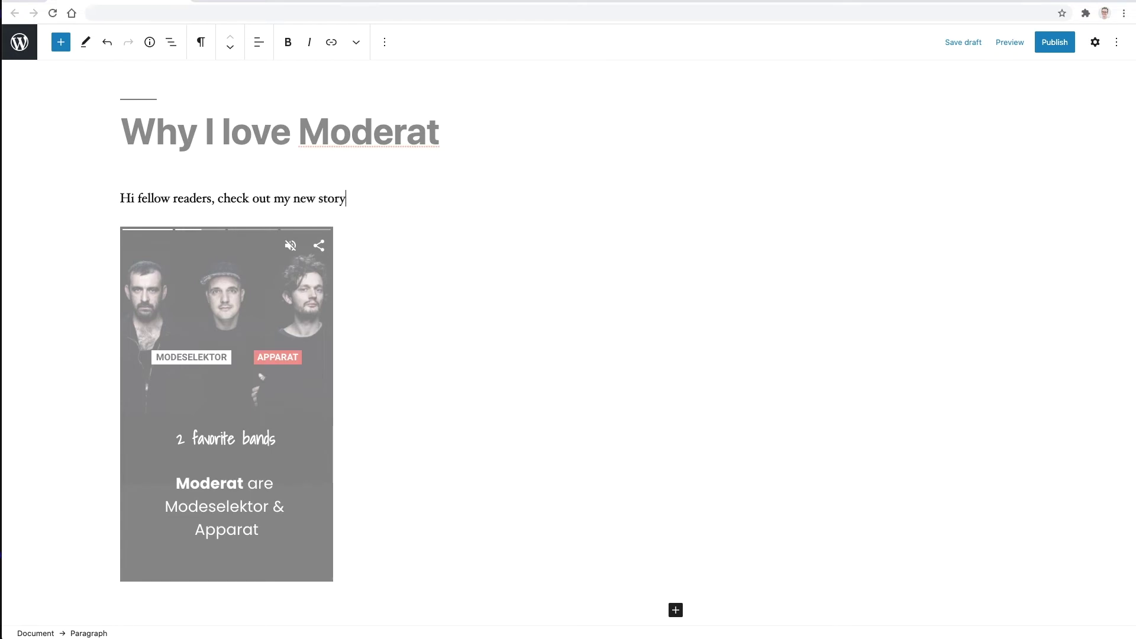
Shrink the embedded Web Story block and publish the post.
left_click(409, 288)
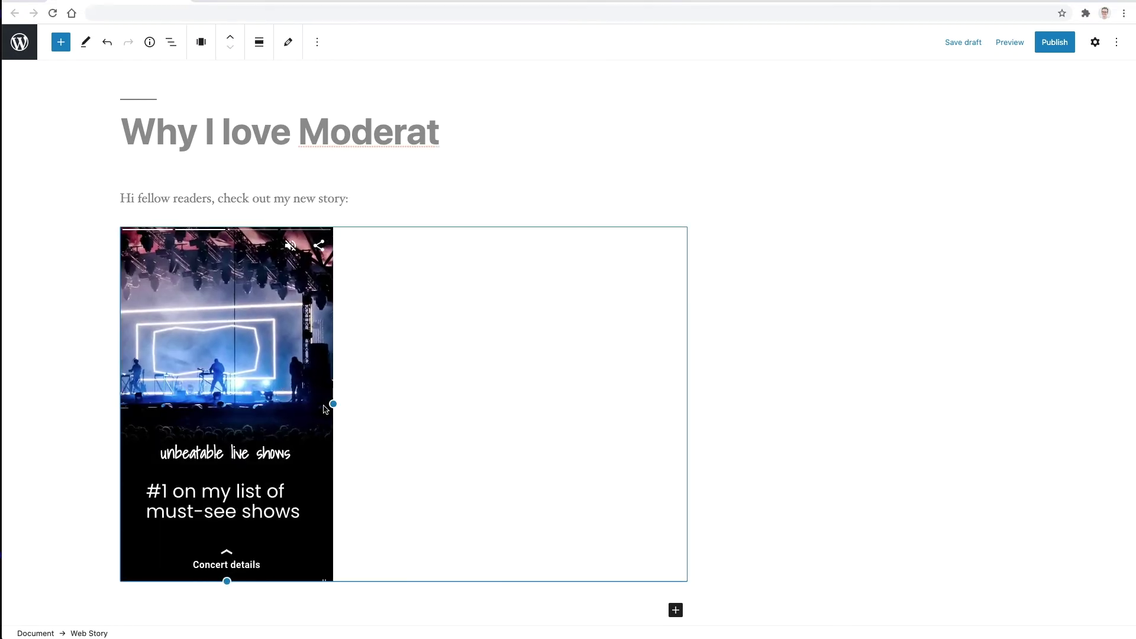
left_click_drag(226, 568, 203, 500)
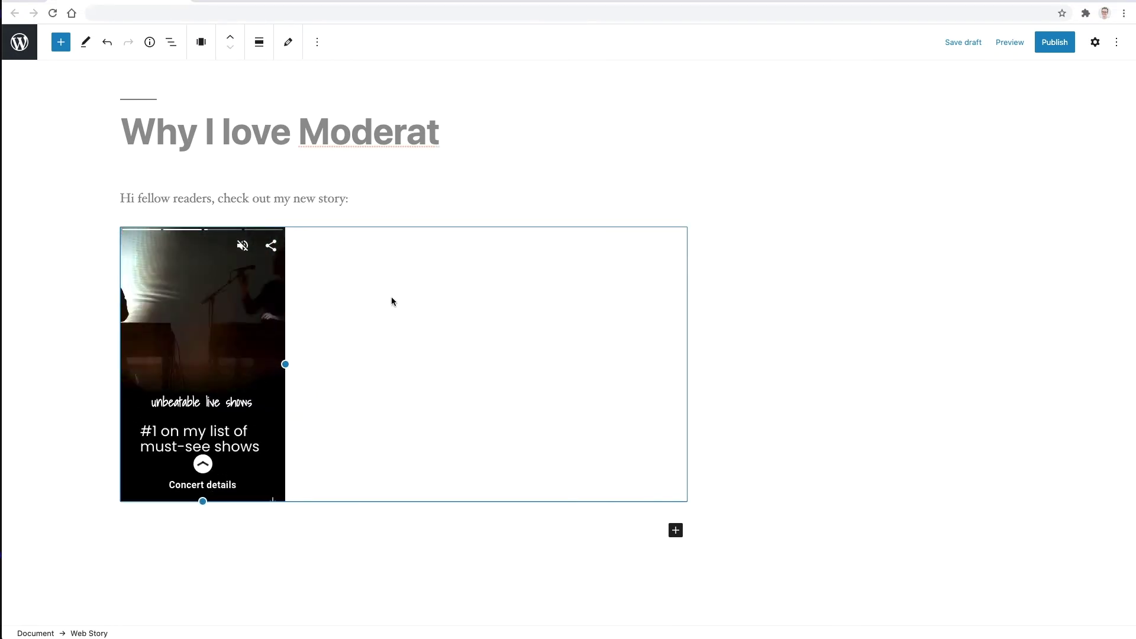
left_click(388, 198)
left_click(1055, 42)
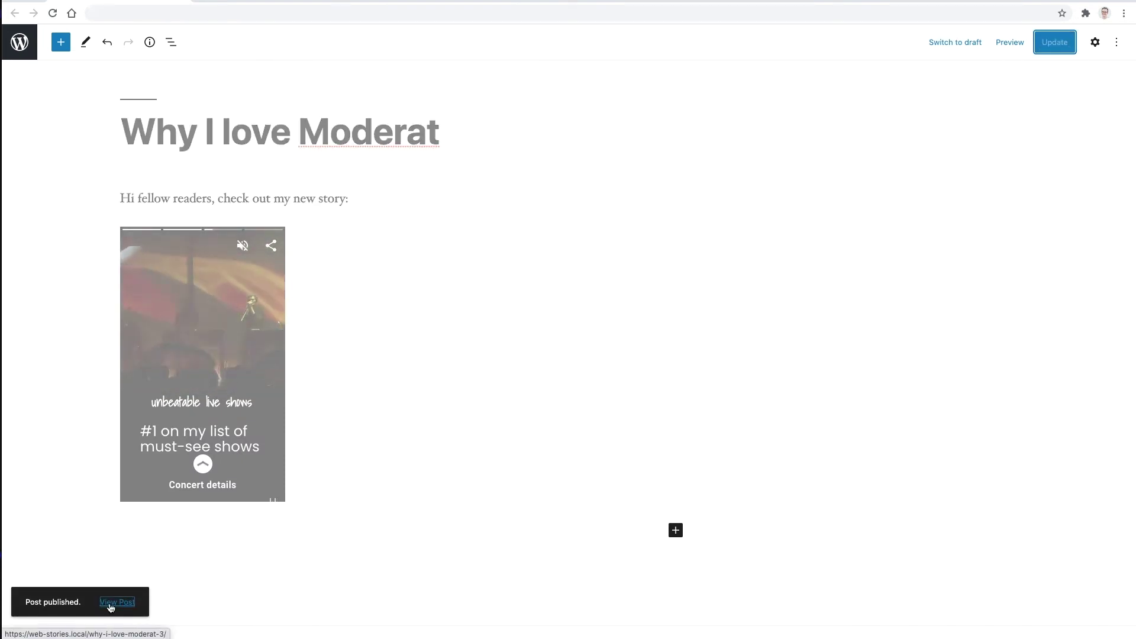
View the published Moderat post and page back and forth through the embedded story to its first page.
left_click(110, 603)
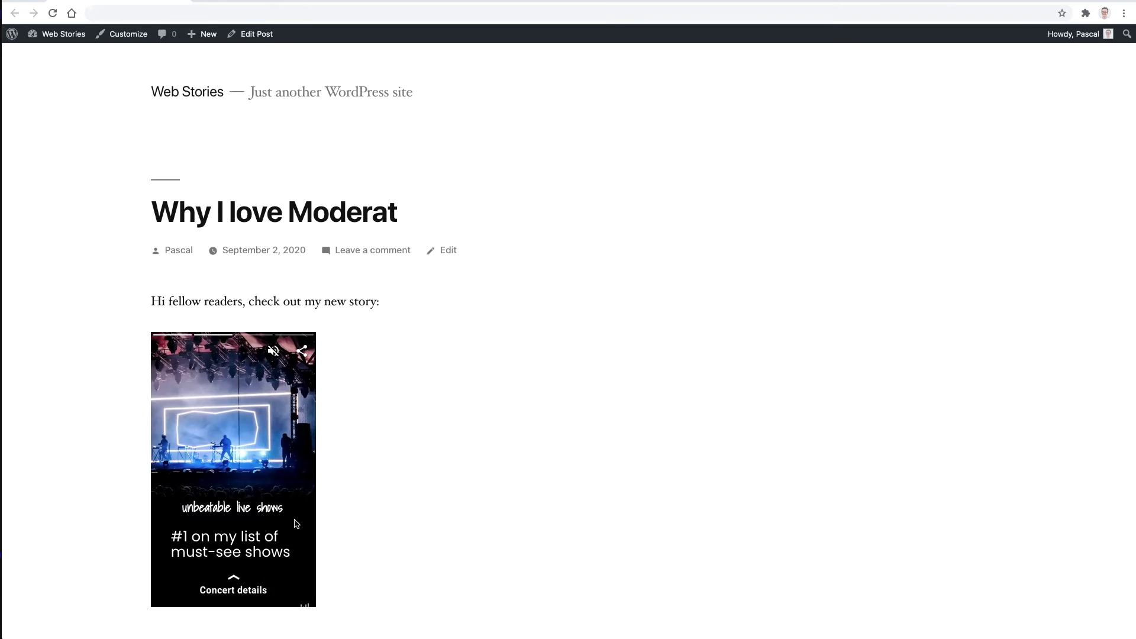
scroll(421, 433, "down", 2)
scroll(421, 430, "down", 2)
scroll(421, 430, "up", 3)
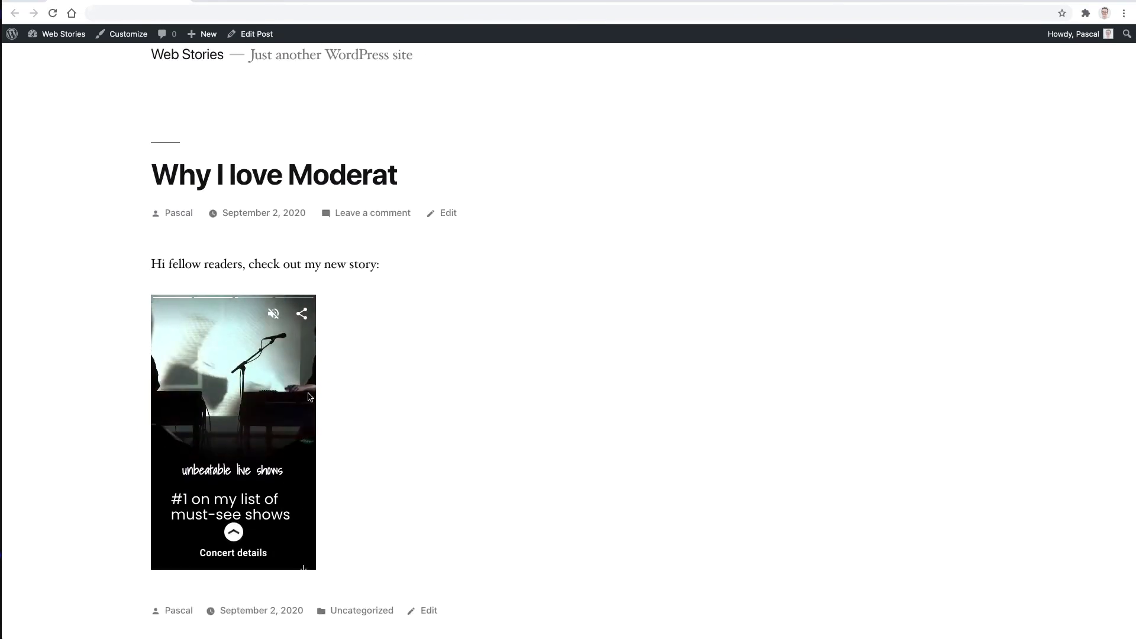
left_click(170, 386)
left_click(172, 391)
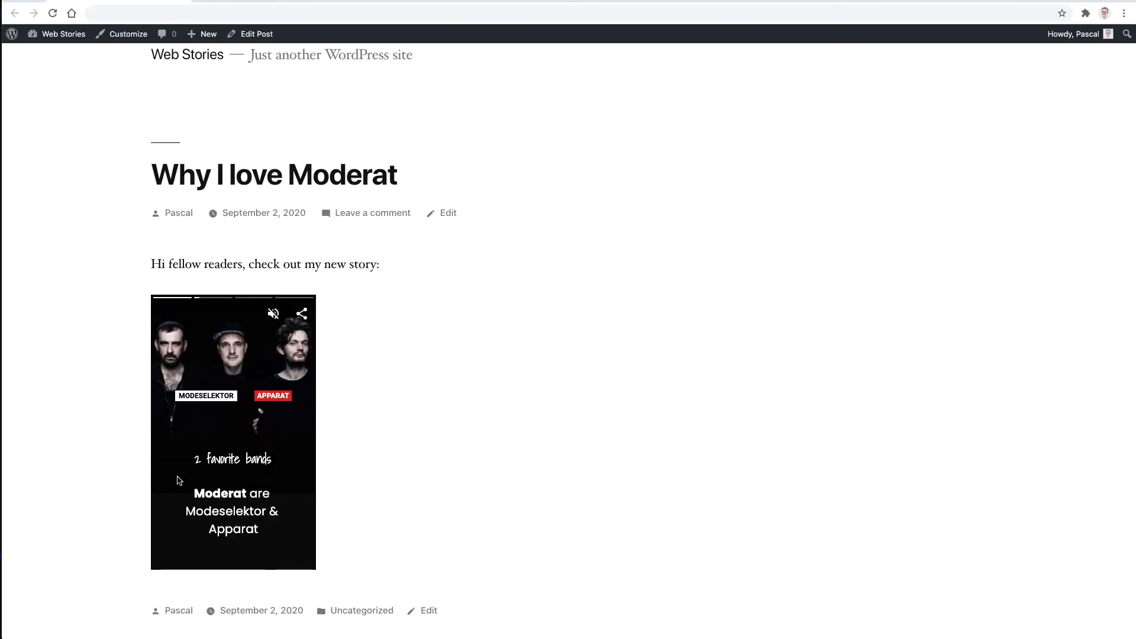
left_click(299, 362)
left_click(171, 391)
left_click(172, 390)
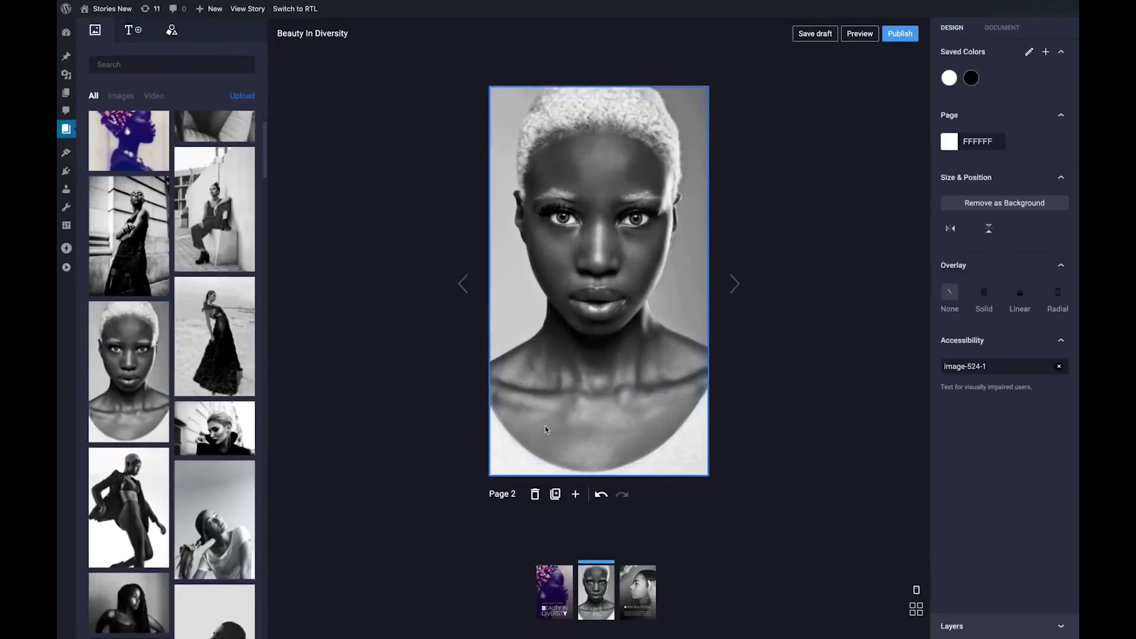
Refit the page 2 background portrait and add a heading text box.
double_click(578, 430)
left_click(414, 308)
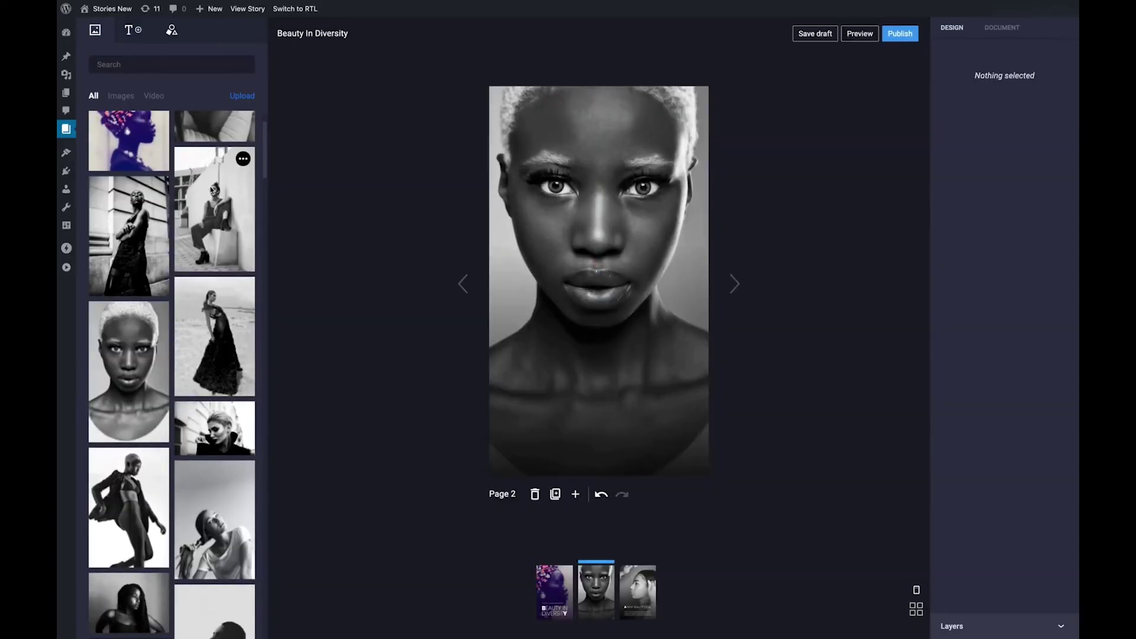
left_click(132, 29)
left_click(172, 87)
Style the heading white, Poppins Thin, size 40, line height 1.
left_click(949, 104)
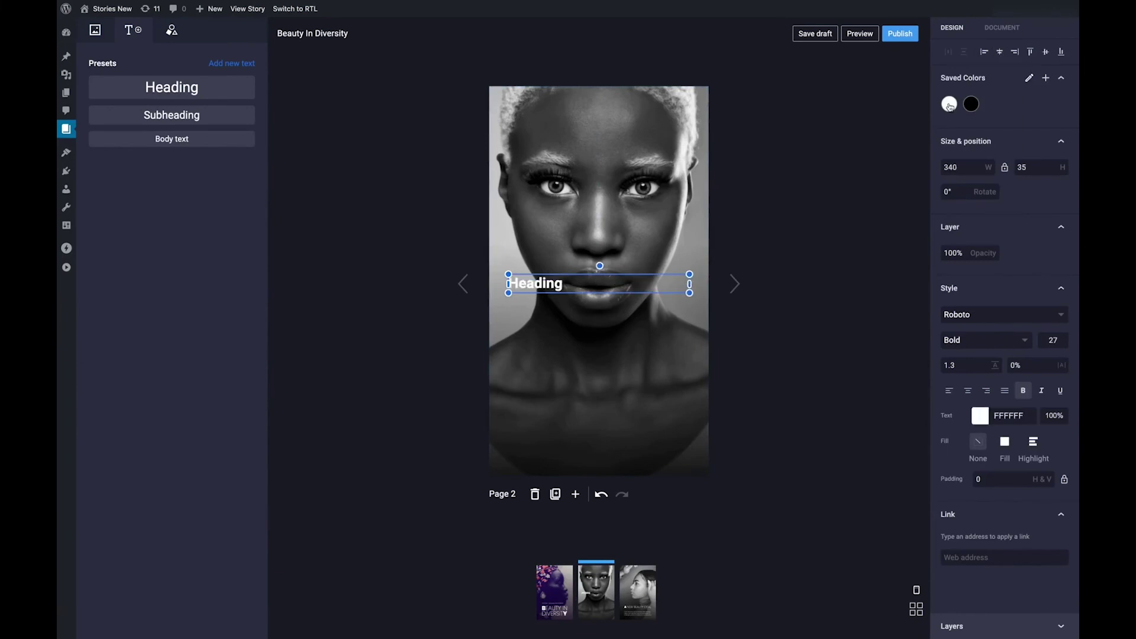
left_click(1004, 314)
left_click(976, 340)
double_click(1052, 339)
type("40")
left_click(985, 339)
left_click(976, 361)
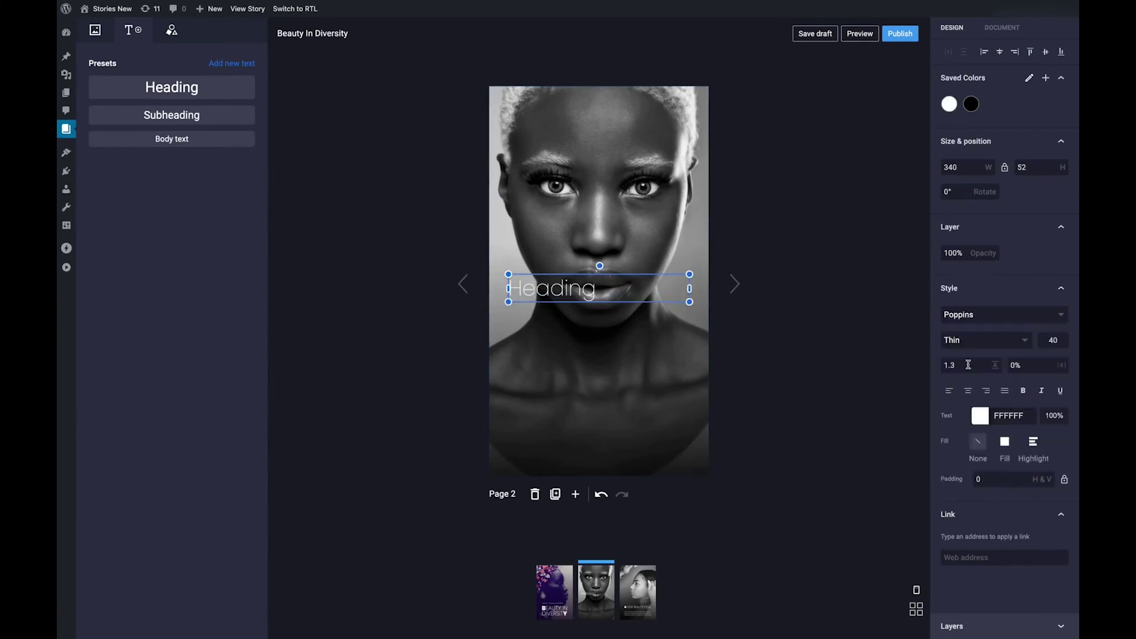
double_click(964, 365)
type("1")
Type 'BEAUTY IS MORE DIVERSE THAN EVER. IS IT DIVERSE ENOUGH?' with a bold first B, placed lower.
double_click(597, 288)
key("ctrl+a")
type("BEAUTY IS MORE DIVERSE THAN EVER. IS IT DIVERSE ENOUGH?")
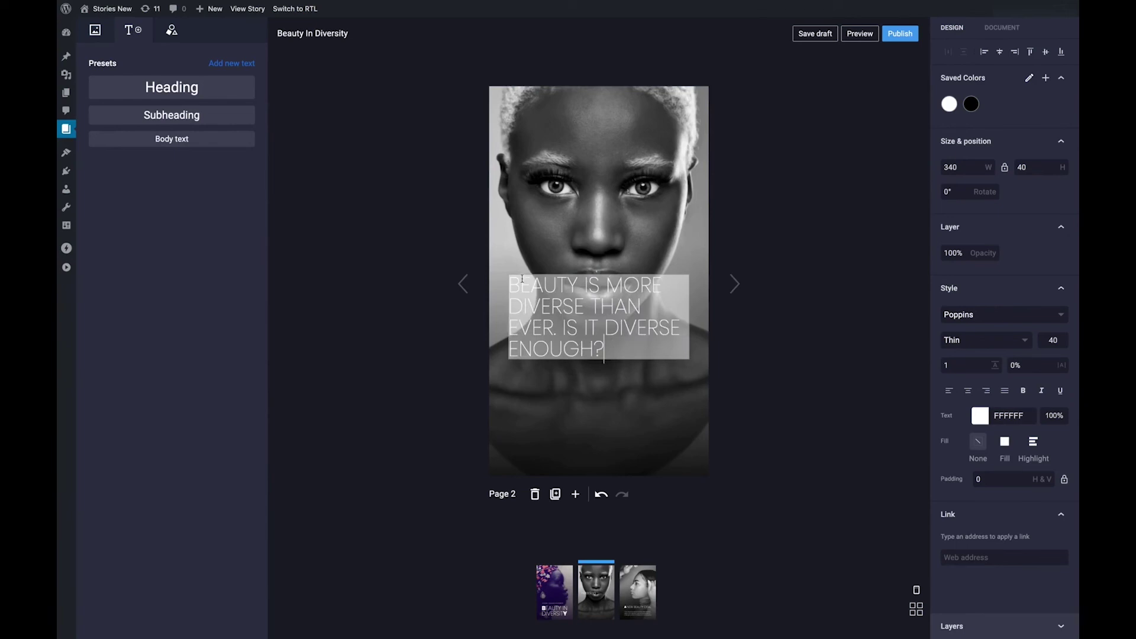
left_click_drag(509, 285, 522, 285)
key("ctrl+b")
key("Escape")
left_click_drag(632, 324, 632, 395)
Add a white square at 10% opacity rotated 10°.
left_click(171, 30)
left_click(103, 91)
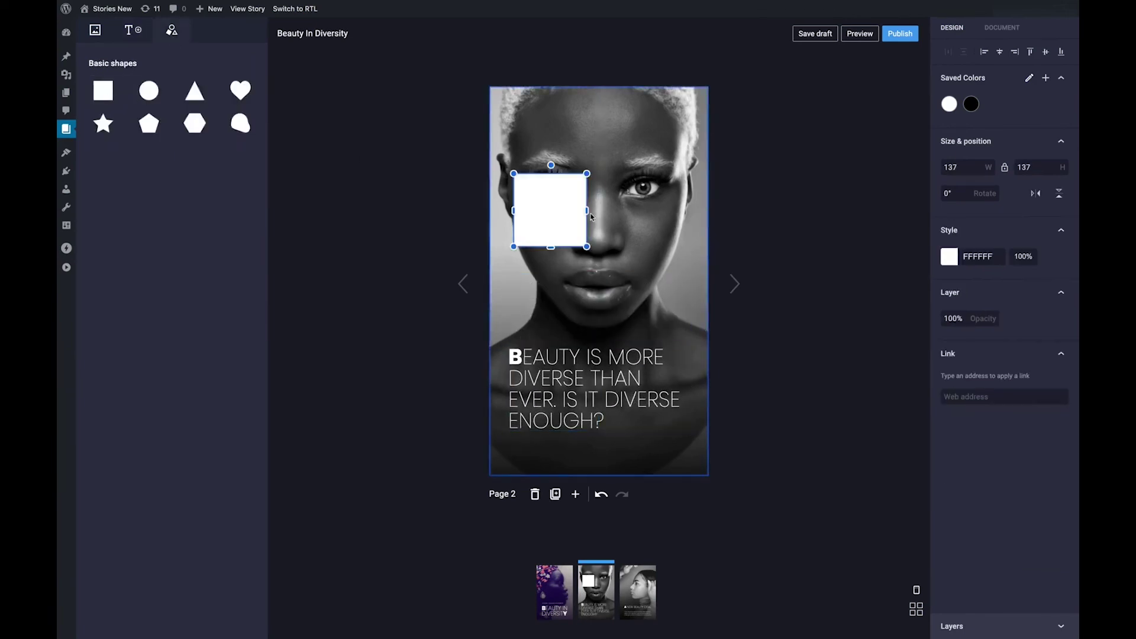
type("1010")
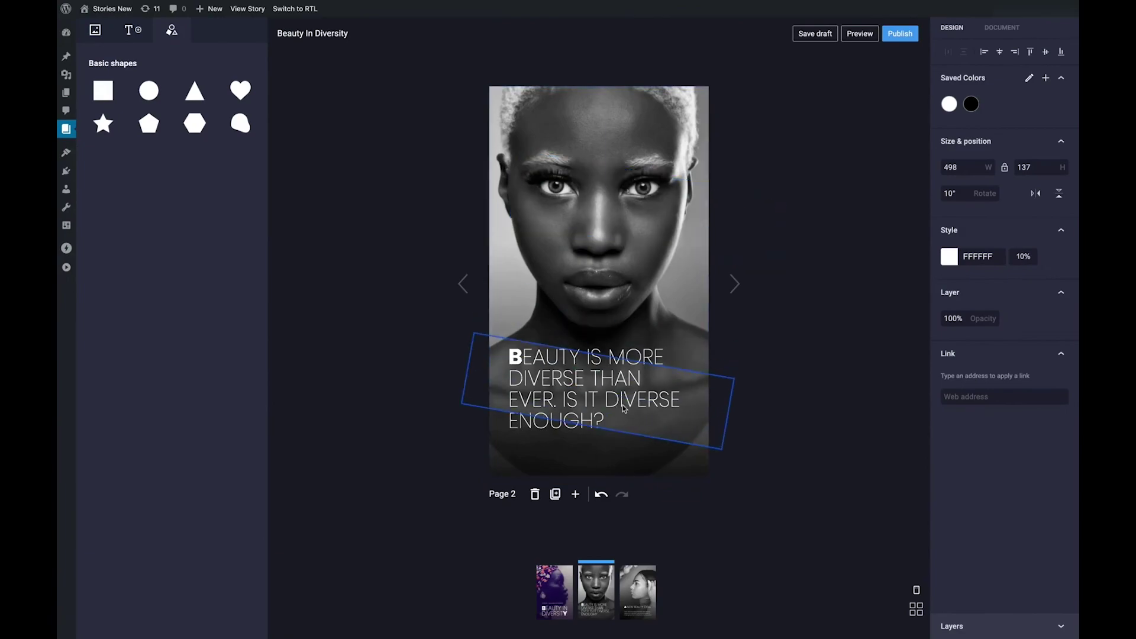